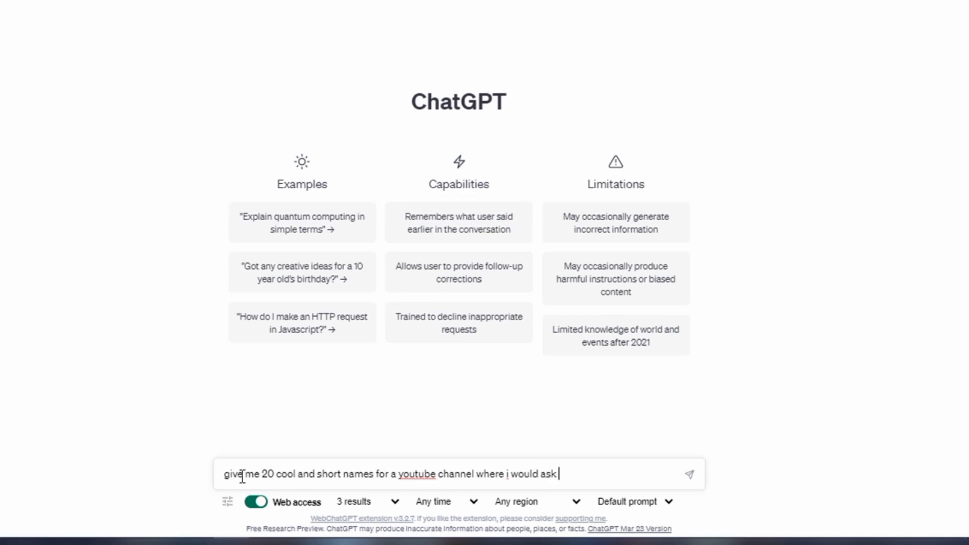
Get channel-name ideas for nature facts from ChatGPT with web access on, and pick suggestion 17, BioBlabber.
text(facts about natu)
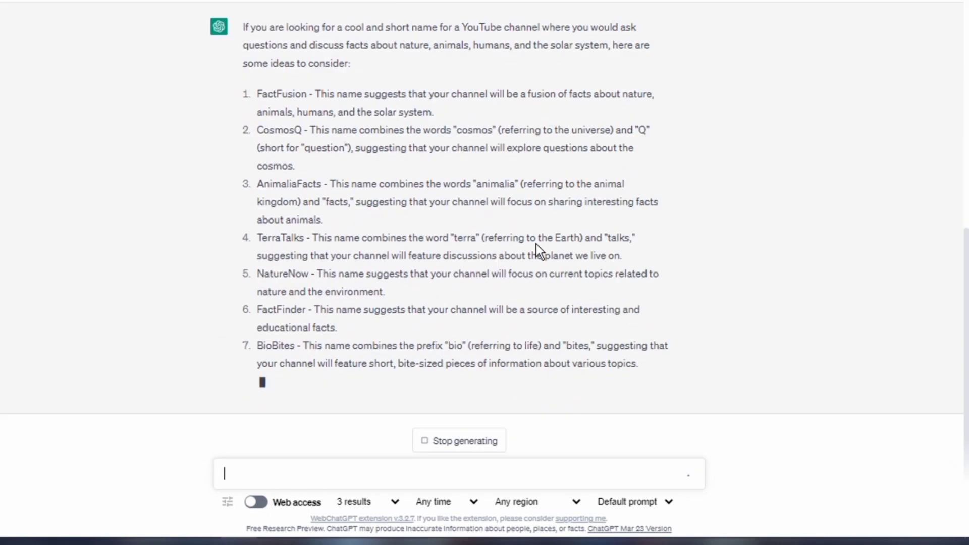
click(256, 501)
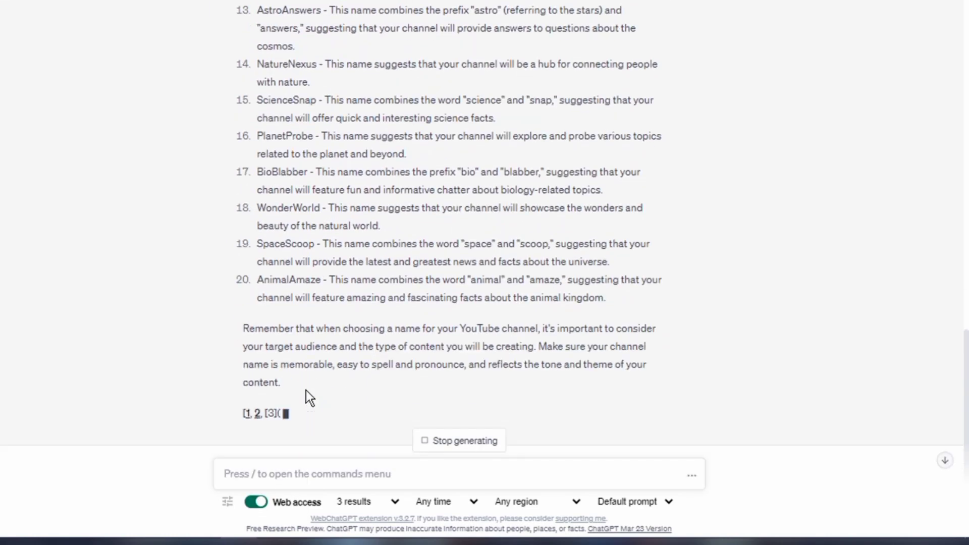
scroll(306, 389, up, 15)
scroll(260, 180, down, 12)
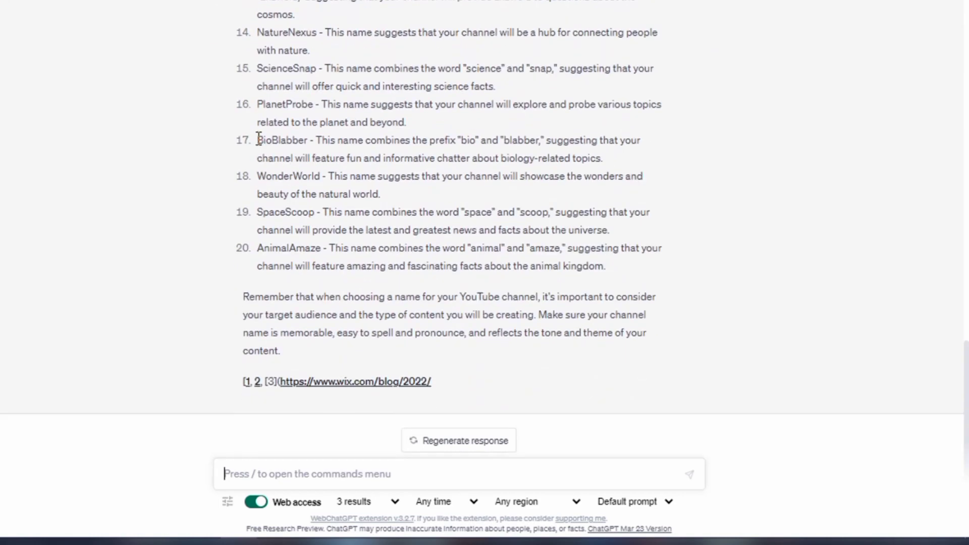
drag(312, 141, 354, 158)
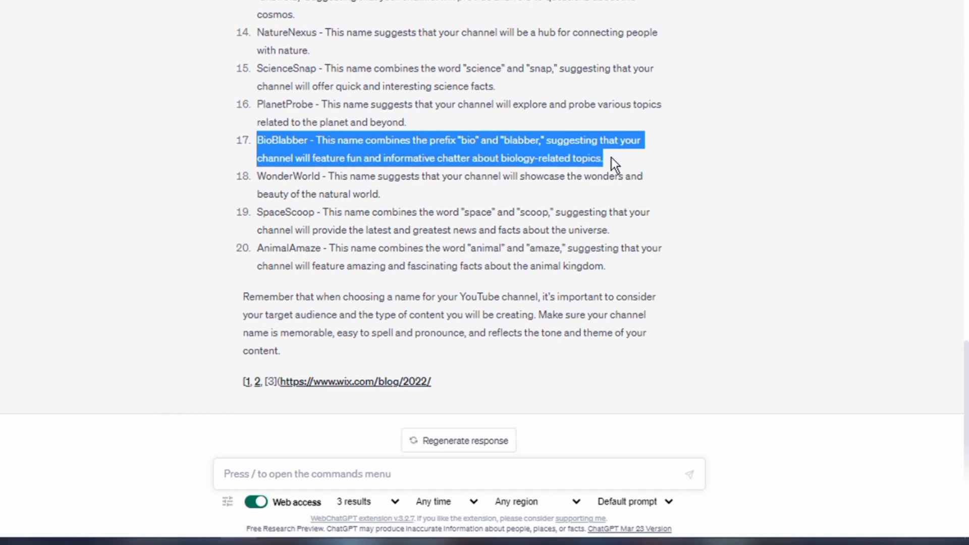
Ask ChatGPT for a short YouTube channel description for name 17 and select the Welcome description.
click(345, 477)
text(write me a short youtube channel description for number)
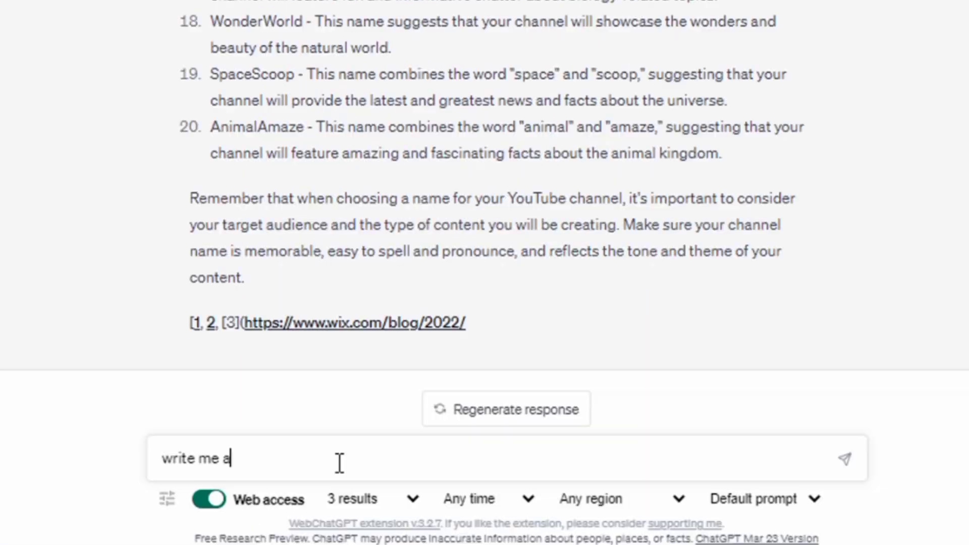
text( 17)
key(Return)
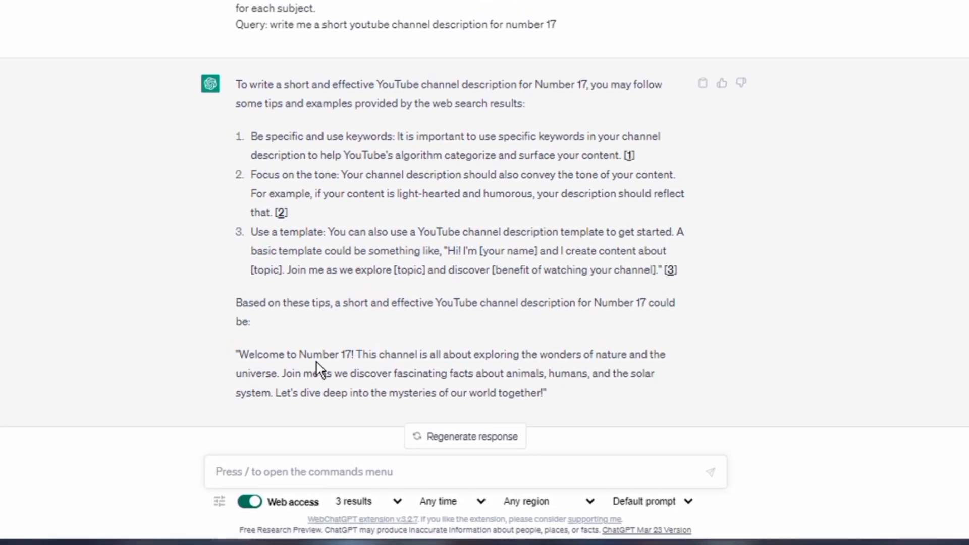
drag(237, 355, 549, 395)
Ask ChatGPT for 10 short gender-neutral names suitable for an intelligent robot.
click(306, 471)
text(give)
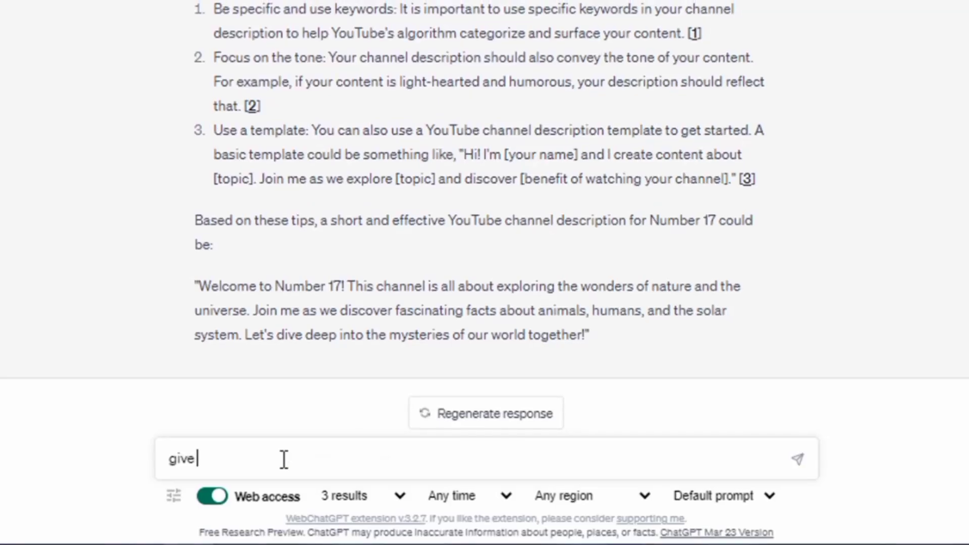
text( me 10 short gender neutral names)
text( suitable for an intelligent ro)
text(bot)
click(257, 467)
text(short)
key(Return)
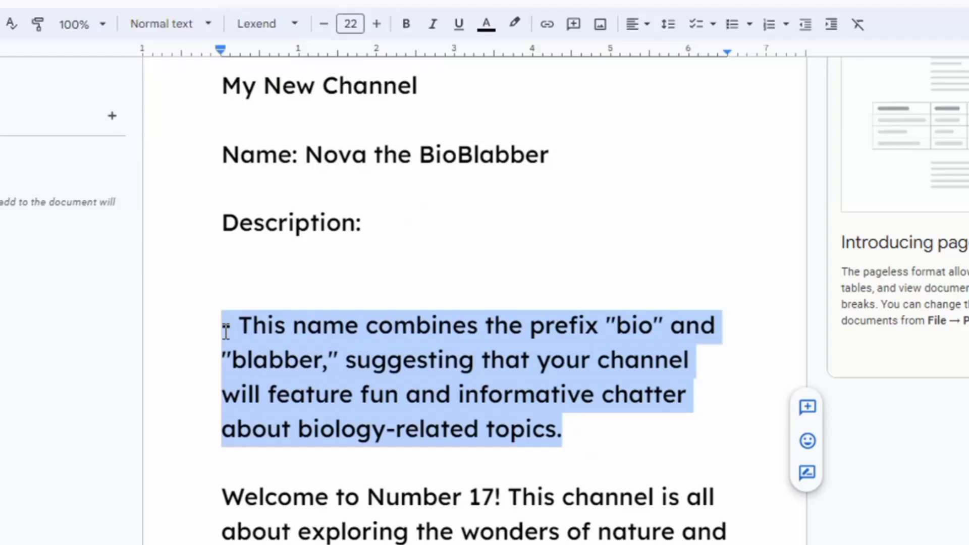
In the doc, replace '17!' after Number with 'Nova the BioBlabber.' and remove the old paragraph.
key(BackSpace)
click(499, 291)
key(BackSpace)
key(BackSpace)
key(BackSpace)
drag(549, 154, 305, 154)
key(ctrl+c)
click(470, 291)
key(ctrl+v)
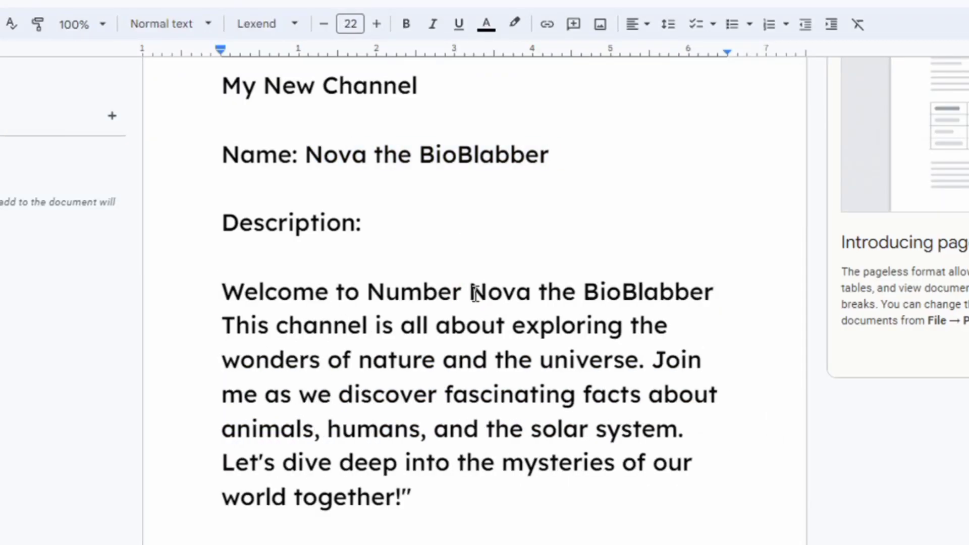
text(.)
Move the Join sentence onto its own line and drop the closing quote after 'together!'.
click(653, 359)
key(Return)
click(498, 497)
key(BackSpace)
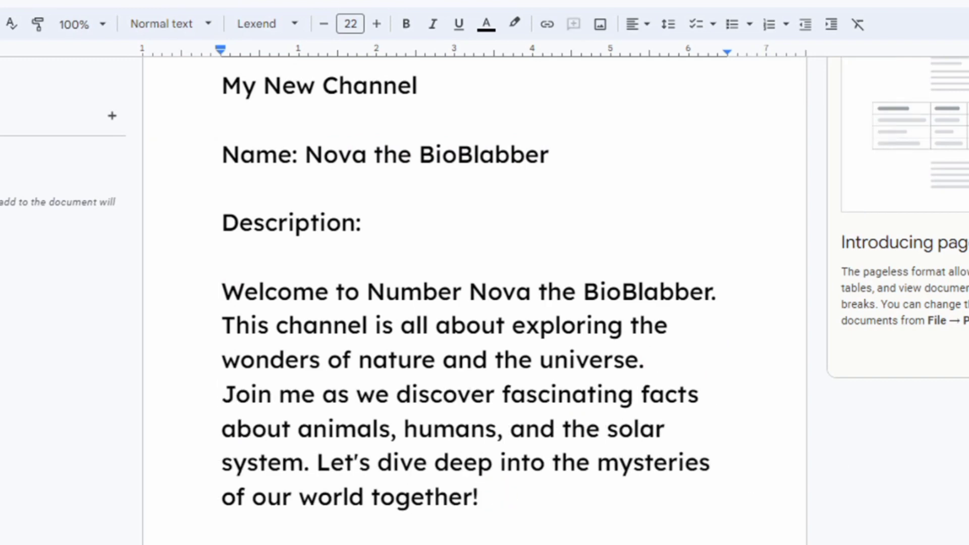
key(Return)
scroll(499, 353, up, 2)
Create the YouTube channel named 'Nova the BioBlabber'.
text(ioBlabber)
click(336, 333)
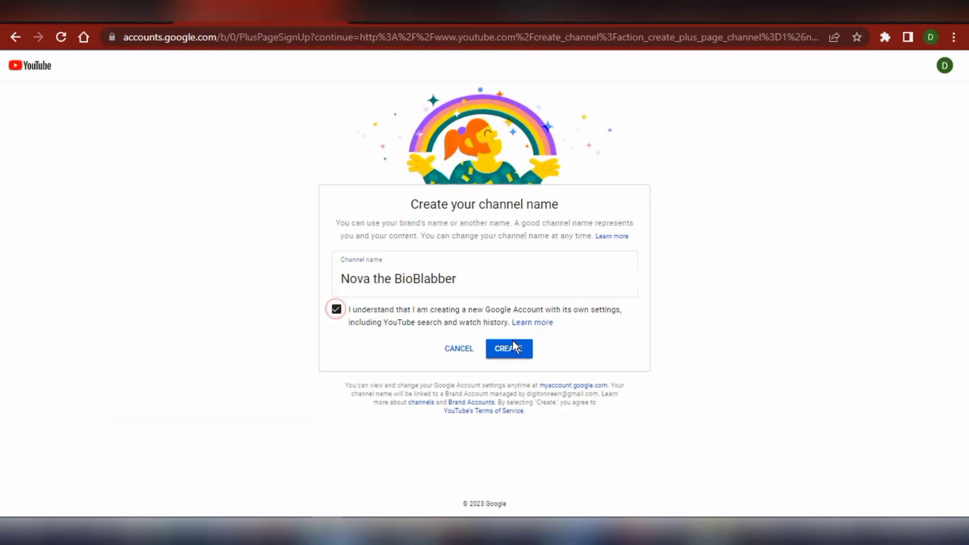
click(509, 372)
Copy the edited description from the doc into the channel's Basic info description.
click(269, 134)
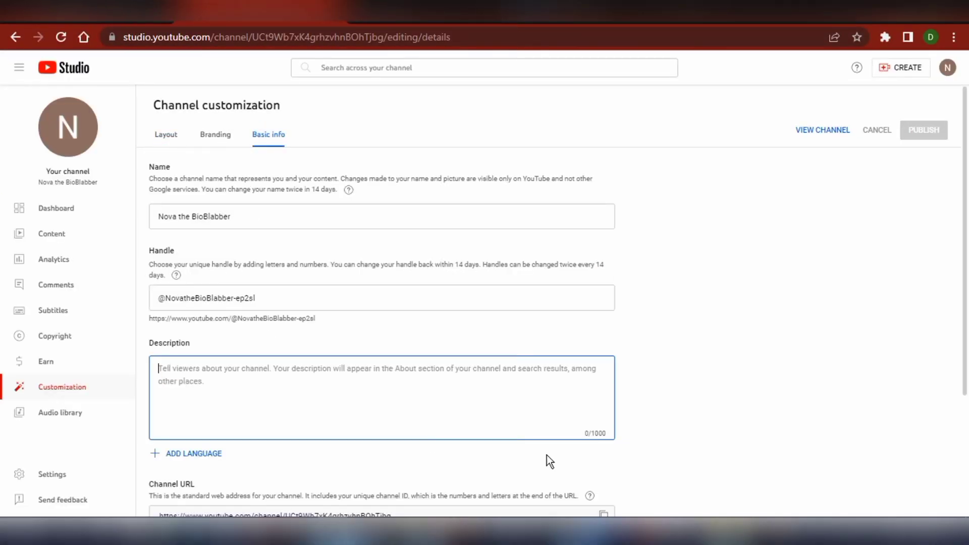
key(alt+Tab)
drag(486, 98, 740, 171)
key(ctrl+c)
key(alt+Tab)
click(381, 384)
key(ctrl+v)
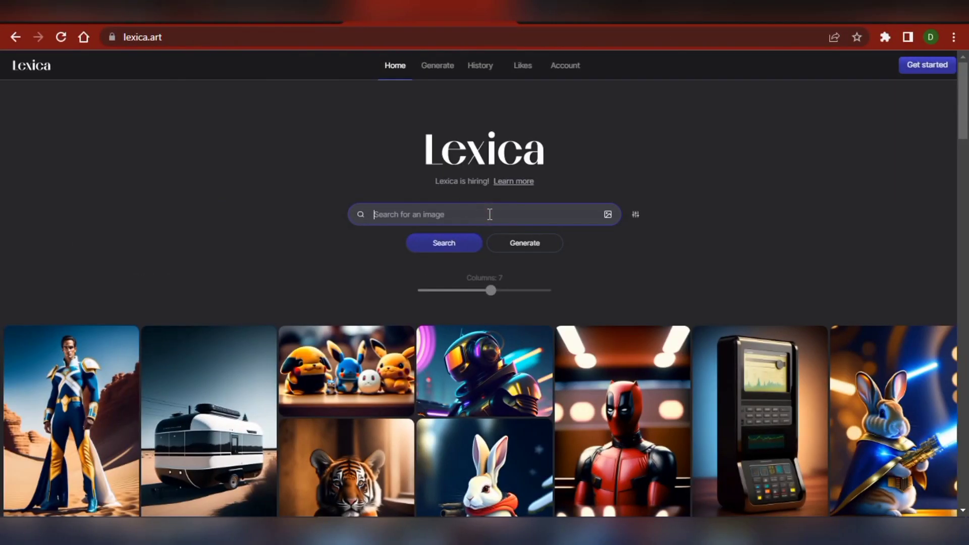
Search Lexica for 'Cute Robot' and download the first white robot image.
click(489, 214)
text(Cute Robot)
key(Return)
scroll(197, 242, down, 7)
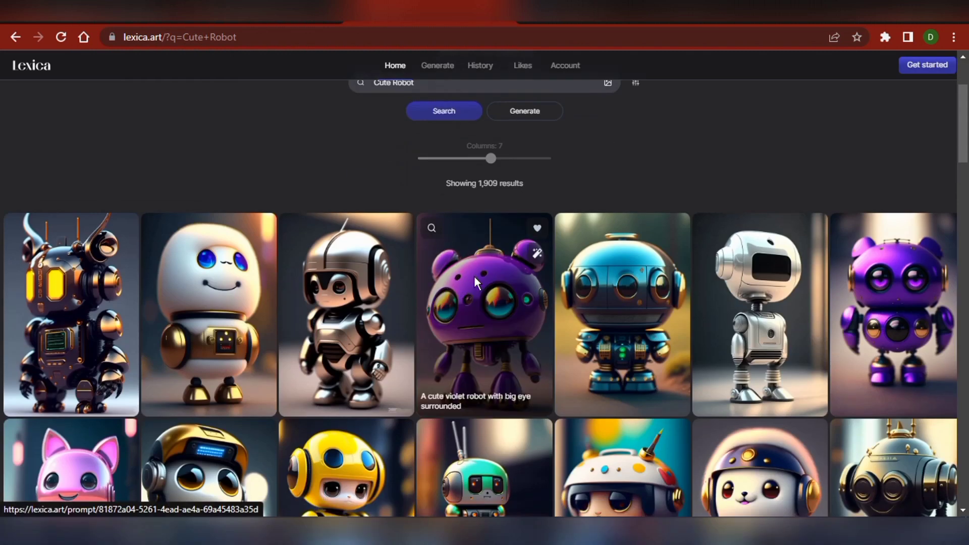
scroll(191, 222, up, 4)
click(190, 217)
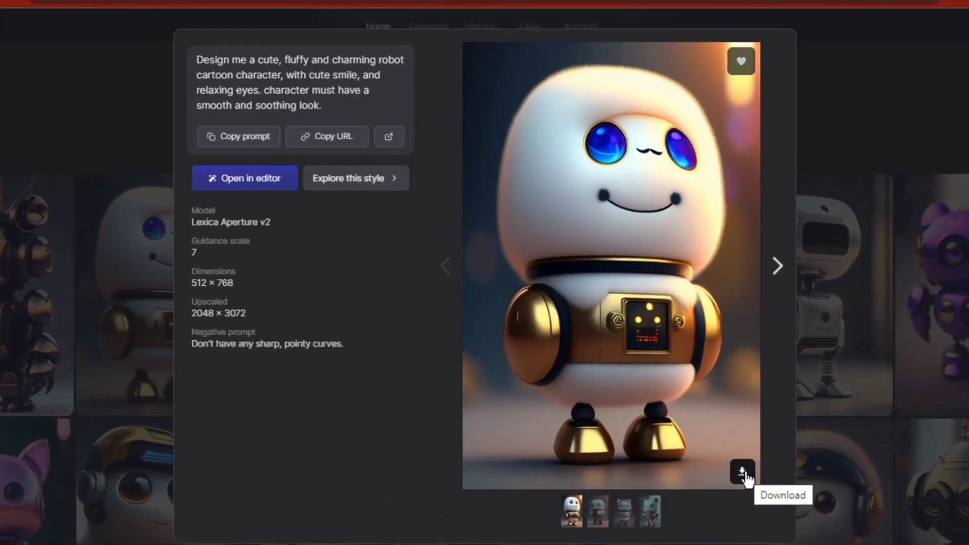
click(577, 477)
click(578, 528)
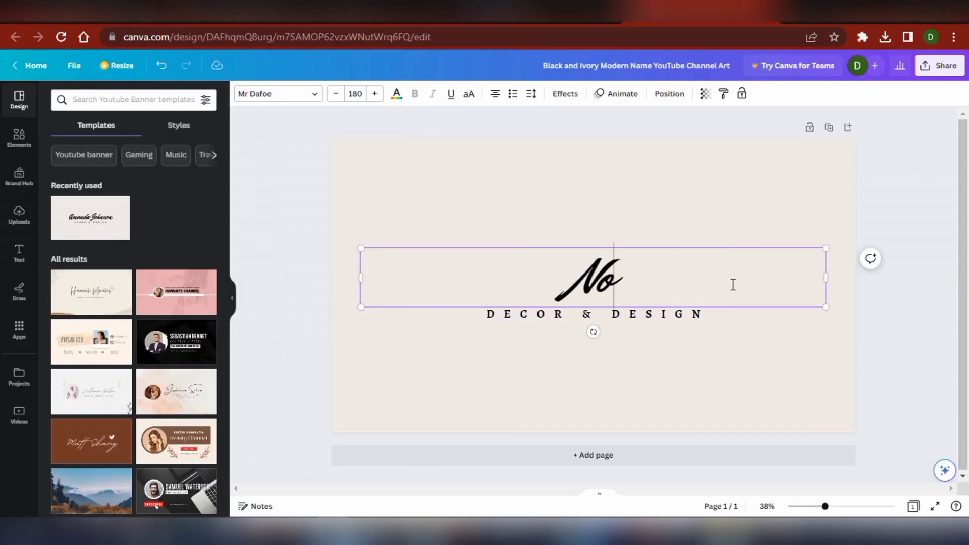
Build the NOVA THE BIOBLABBER banner and set the robot as channel picture and banner.
text(va thr BIOB LUBBER)
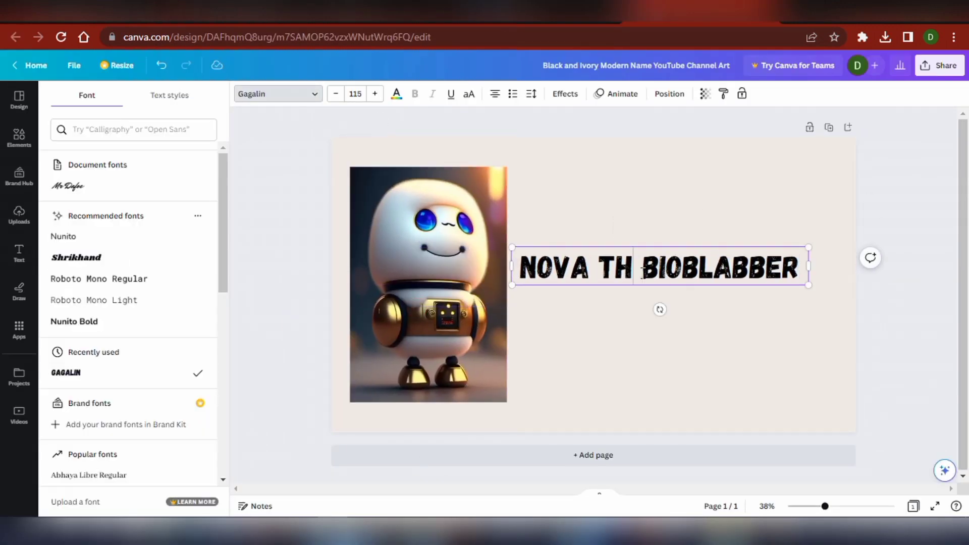
drag(805, 281, 782, 301)
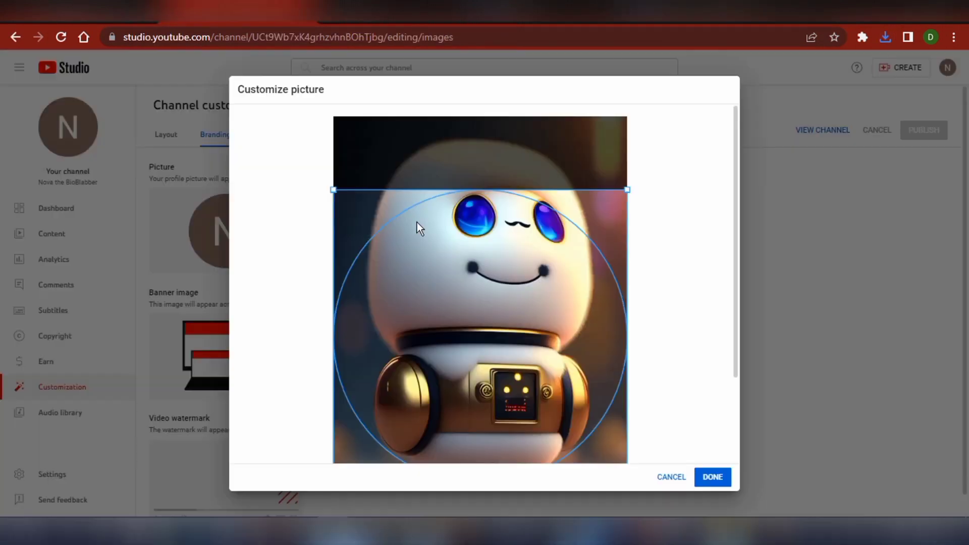
click(717, 482)
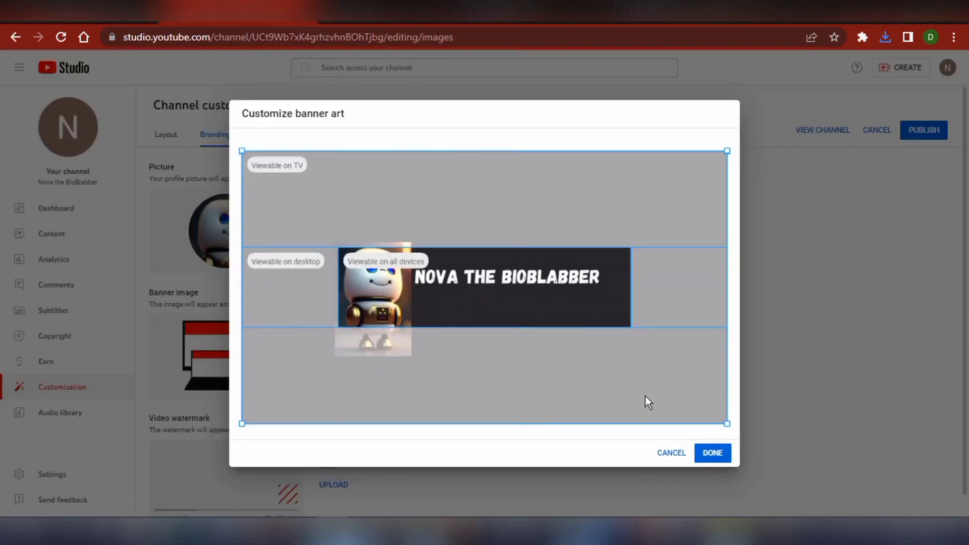
click(719, 457)
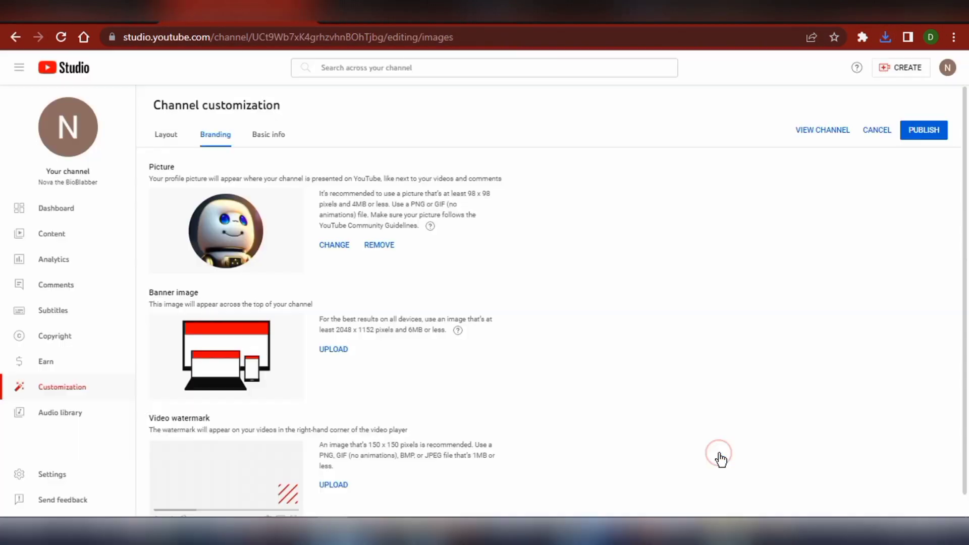
click(821, 132)
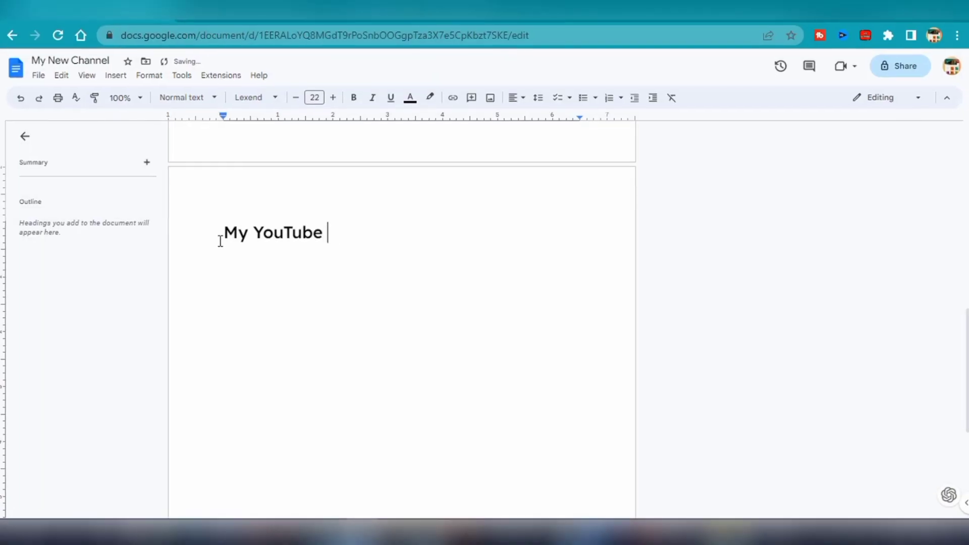
List five ideas under 'video ideas:': eagle on Everest, quenching the sun, humans vanishing, extra finger, half land.
text(video ideas:)
key(Return)
key(Return)
text(1. How long would an eagle survive on mount everest?)
key(Return)
text(If we had infinite supply of water, how many gallons would it take to quench the sun)
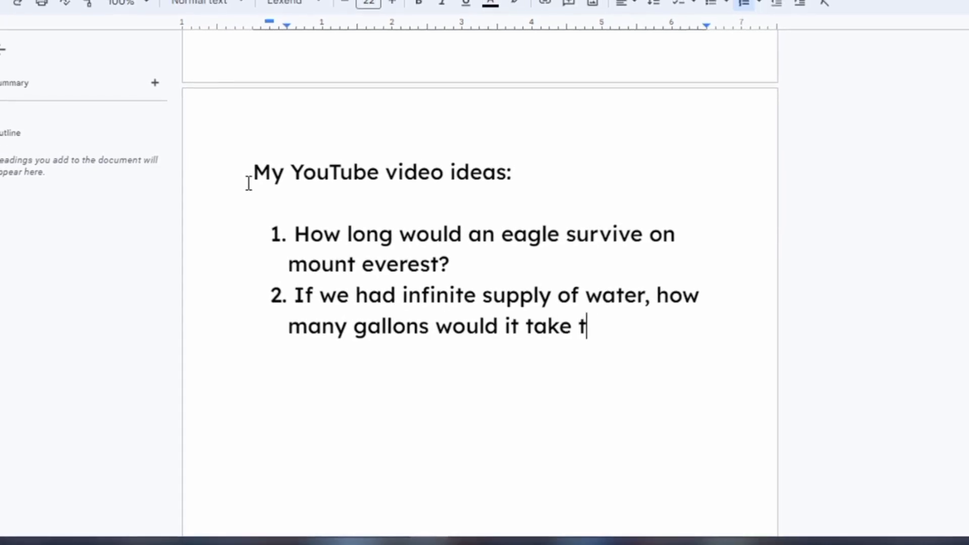
text(?)
key(Return)
text(What if all humans suddenly disappeared, what would happ)
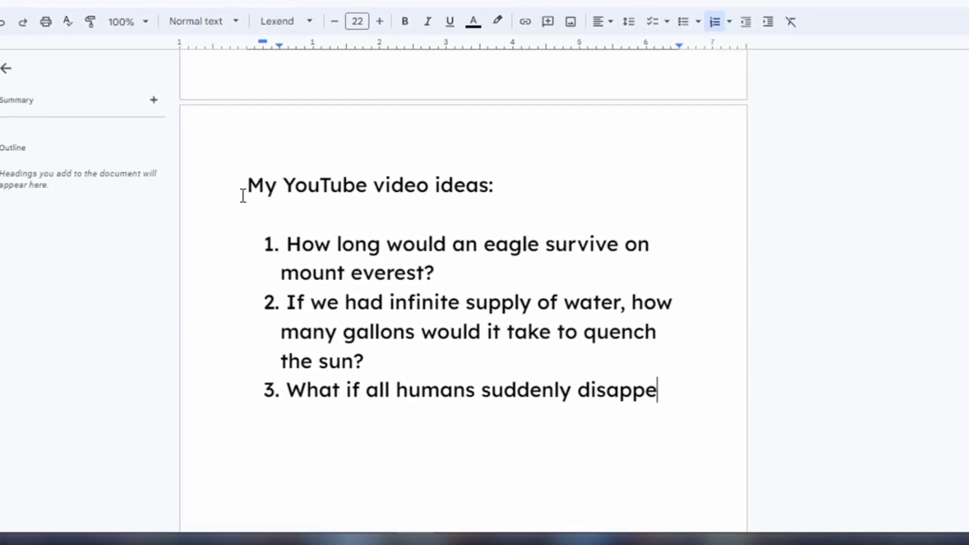
text(en to the earth climate?)
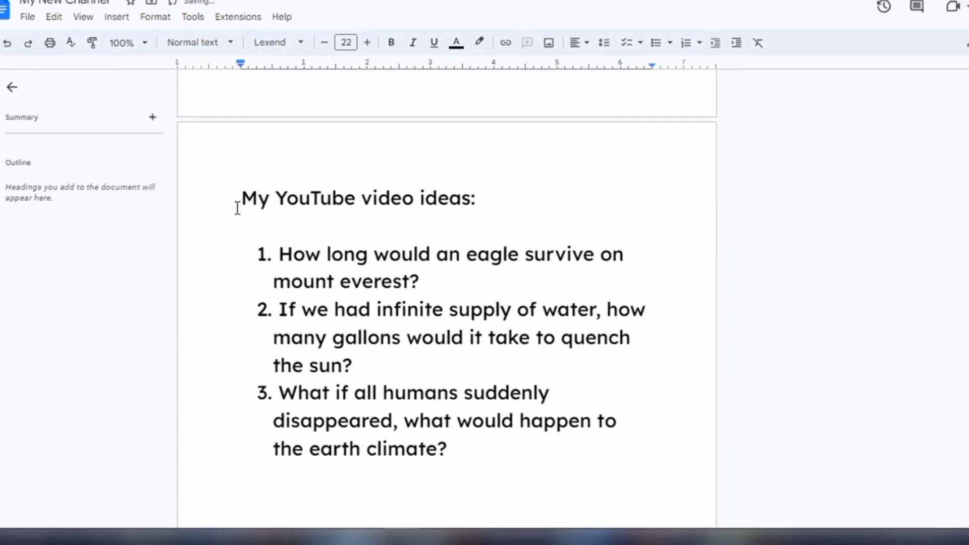
key(Return)
text(What if humans had an extra finger?)
key(Return)
text(What if half of the earths surface was )
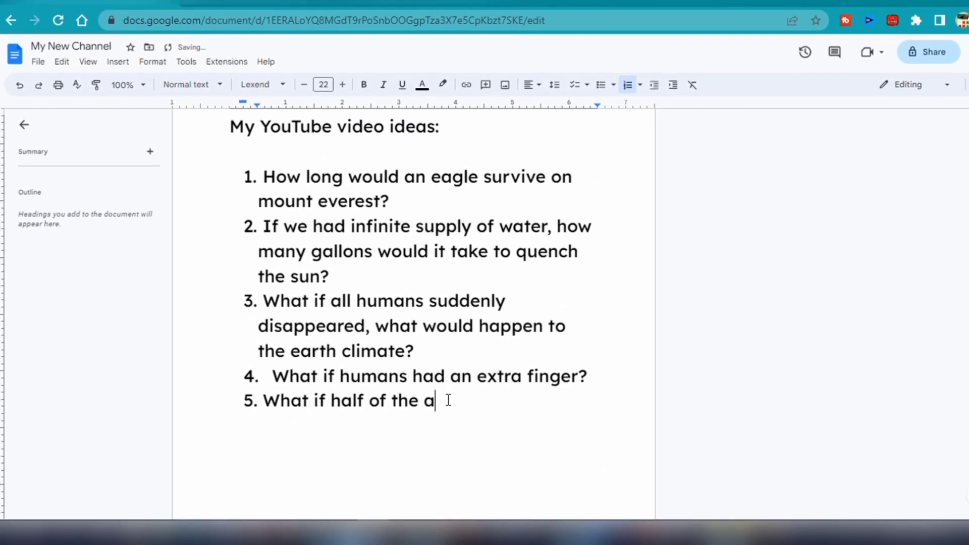
text(land?)
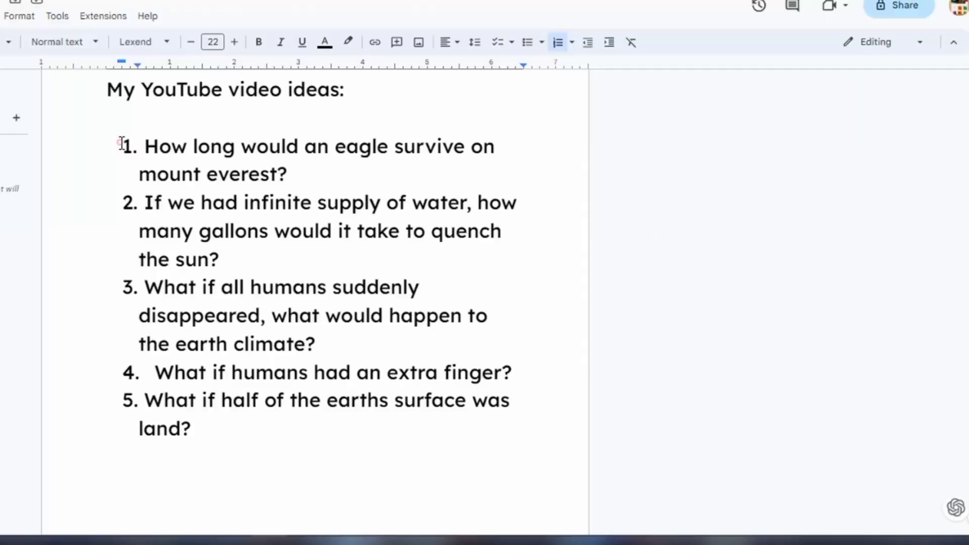
drag(255, 181, 314, 426)
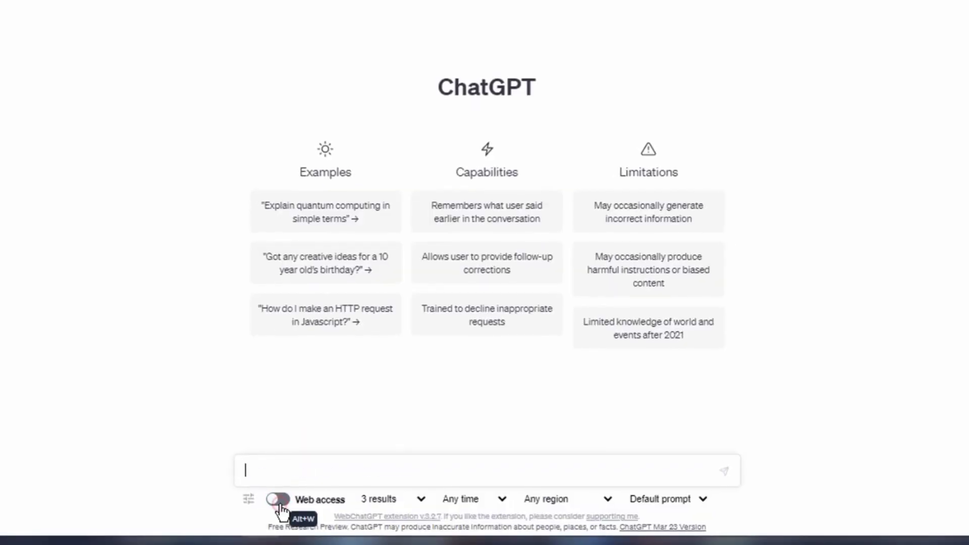
Ask ChatGPT for new video ideas similar to the five pasted questions and select the ten replies.
text(write me new video ideas similar to these ones:  How long would an eagle survive on mount everest?)
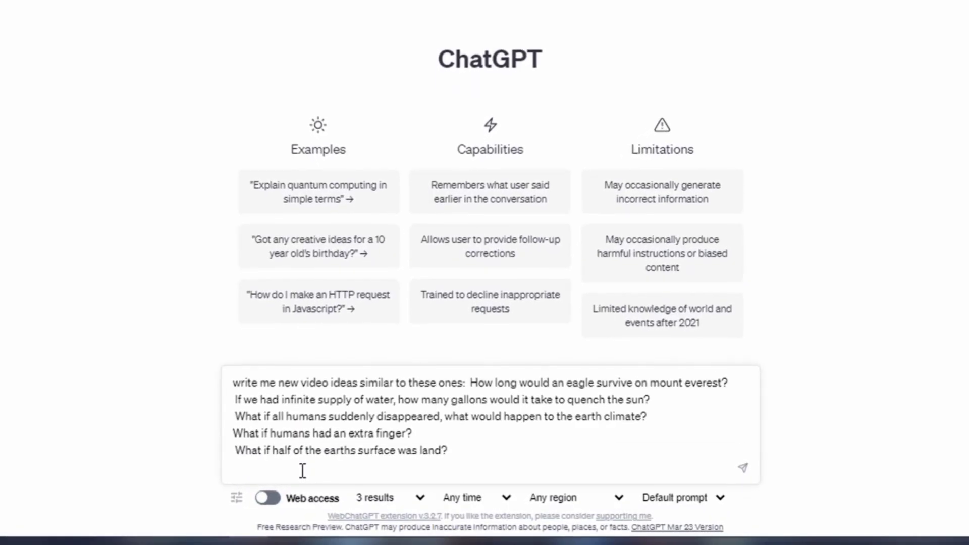
key(ctrl+v)
key(Return)
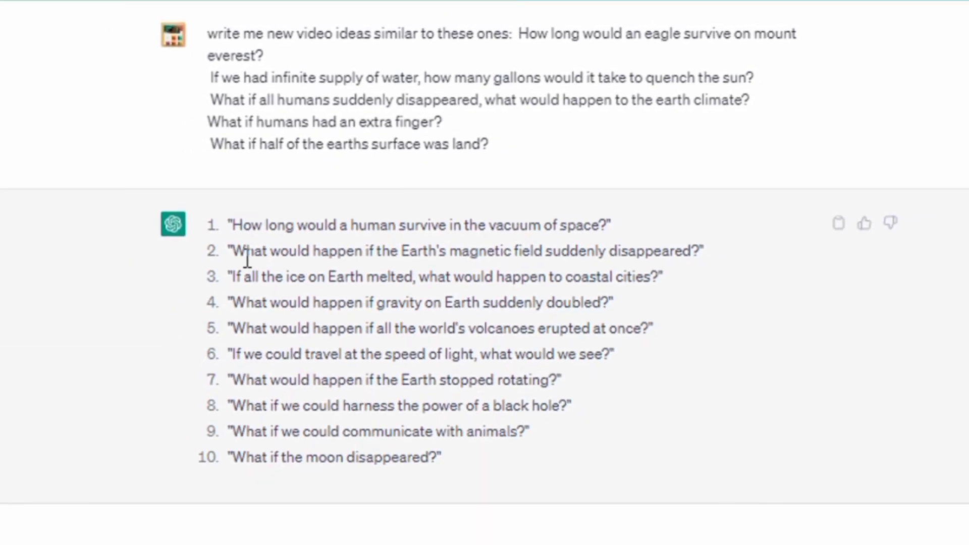
click(194, 257)
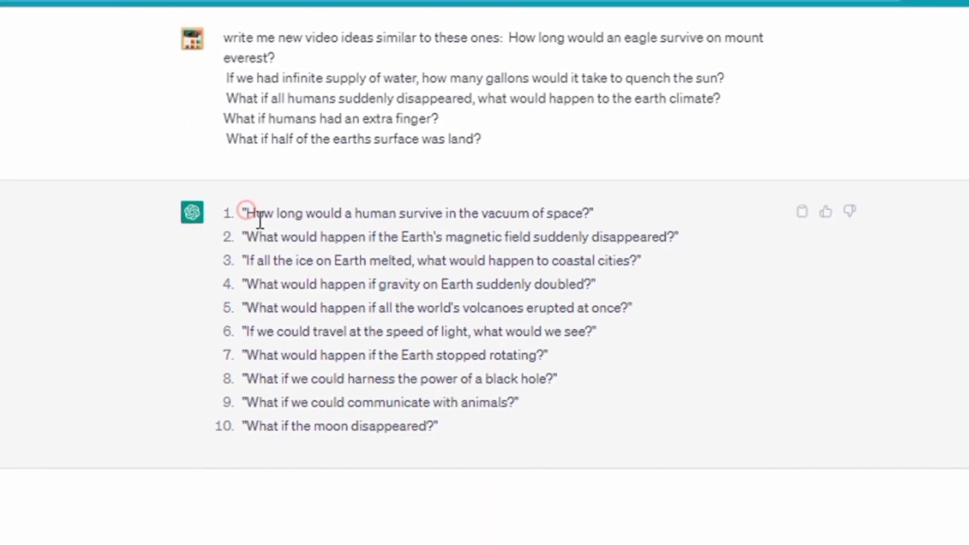
drag(247, 211, 328, 514)
Ask ChatGPT to generate 10 more new interesting ideas.
click(328, 515)
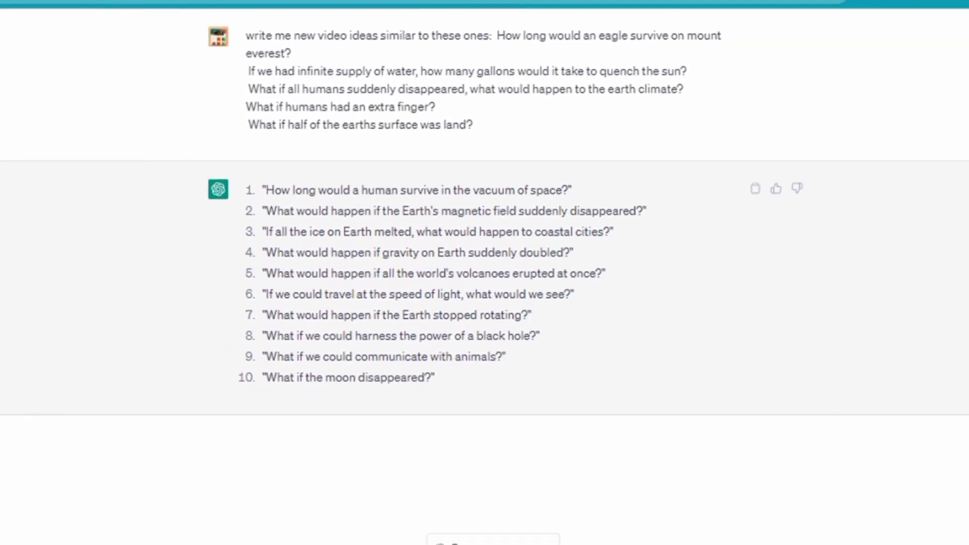
text(generate 10 more new intersting ideas)
key(Return)
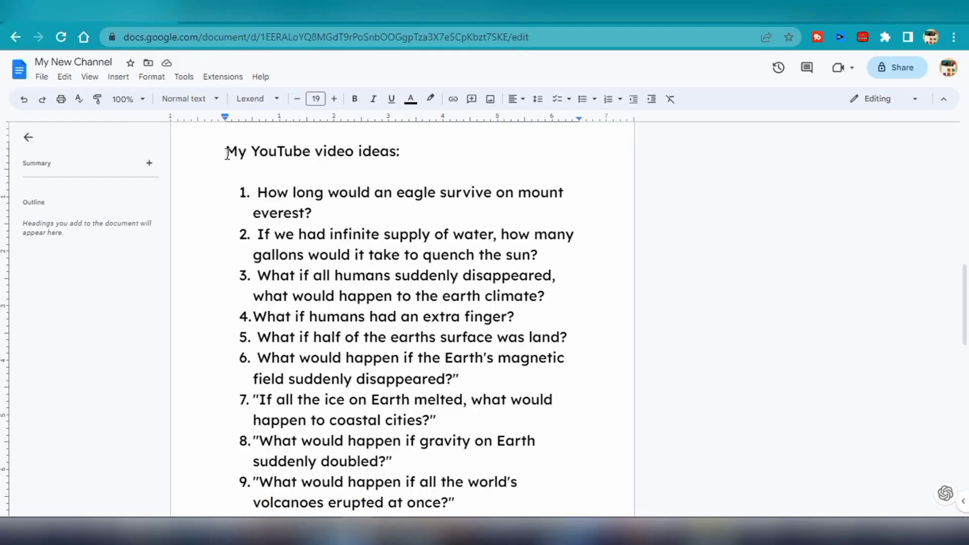
Scroll down the idea list past item 11 to the black-hole power idea.
scroll(293, 242, down, 3)
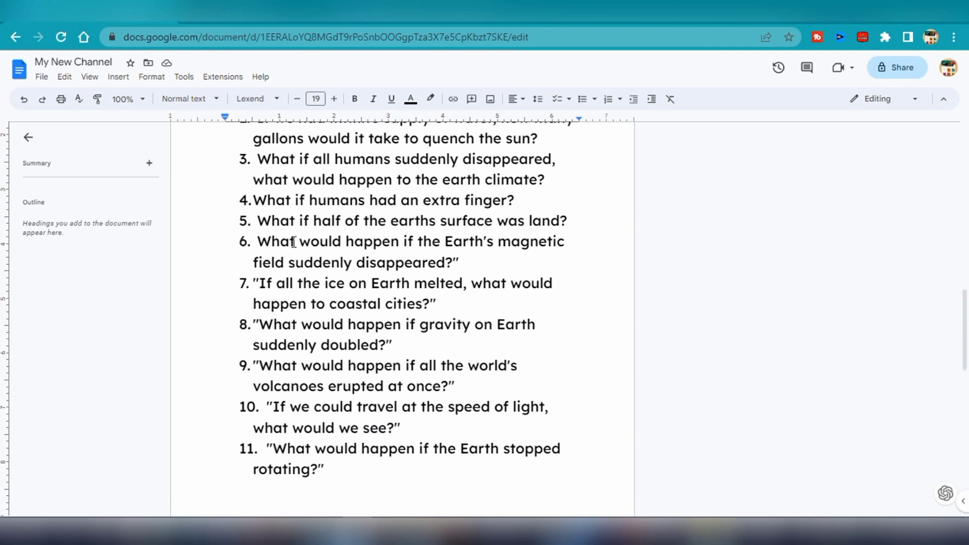
scroll(293, 242, down, 1)
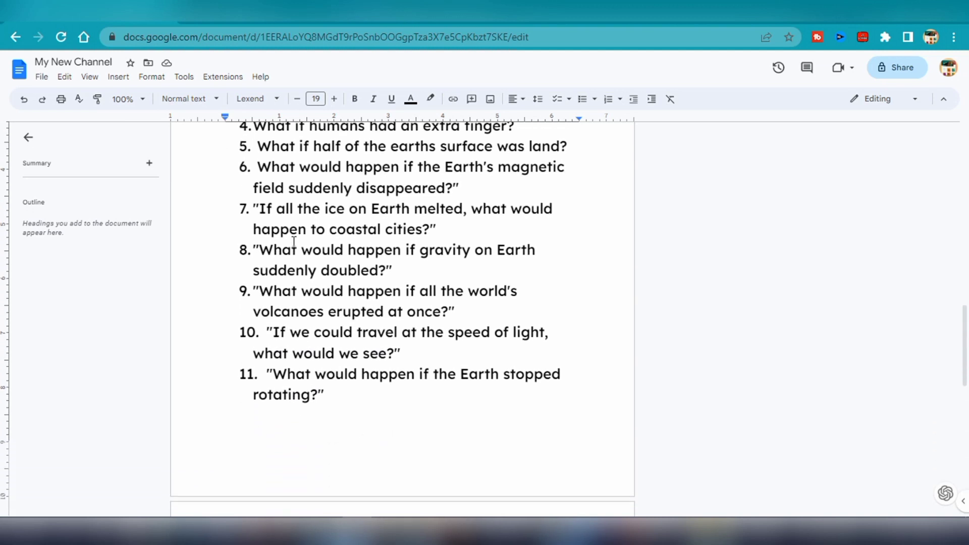
scroll(294, 241, down, 3)
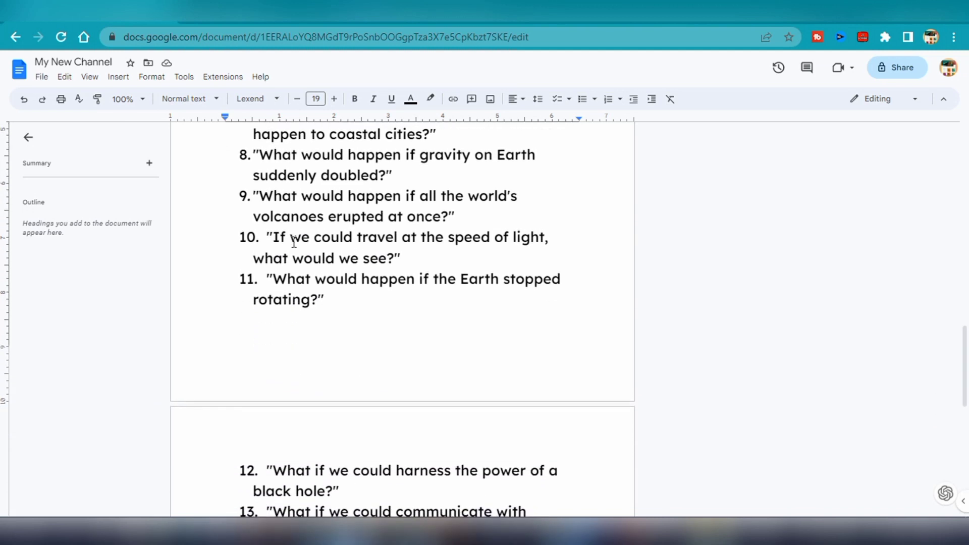
Ask ChatGPT whether an eagle could survive on Mount Everest, then for one week.
scroll(294, 240, up, 8)
drag(311, 251, 260, 234)
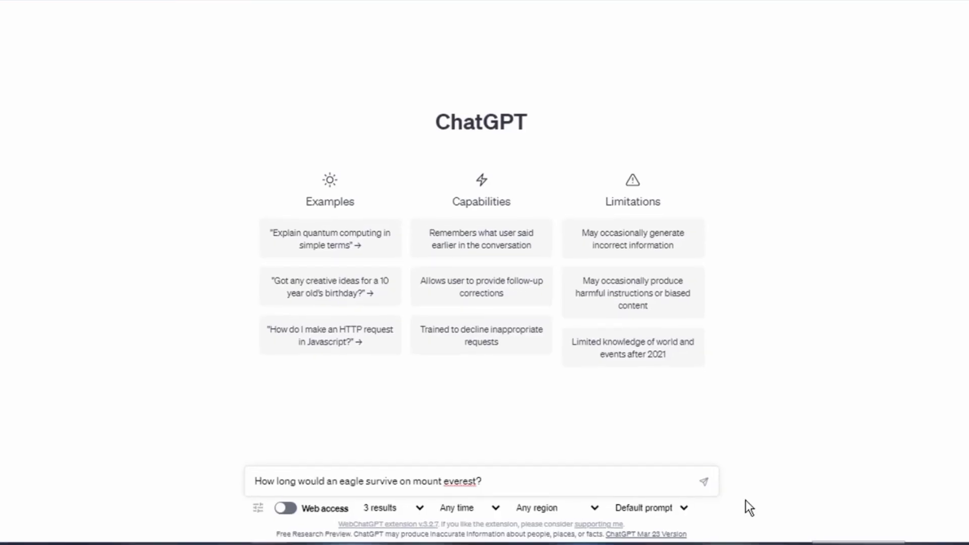
key(Return)
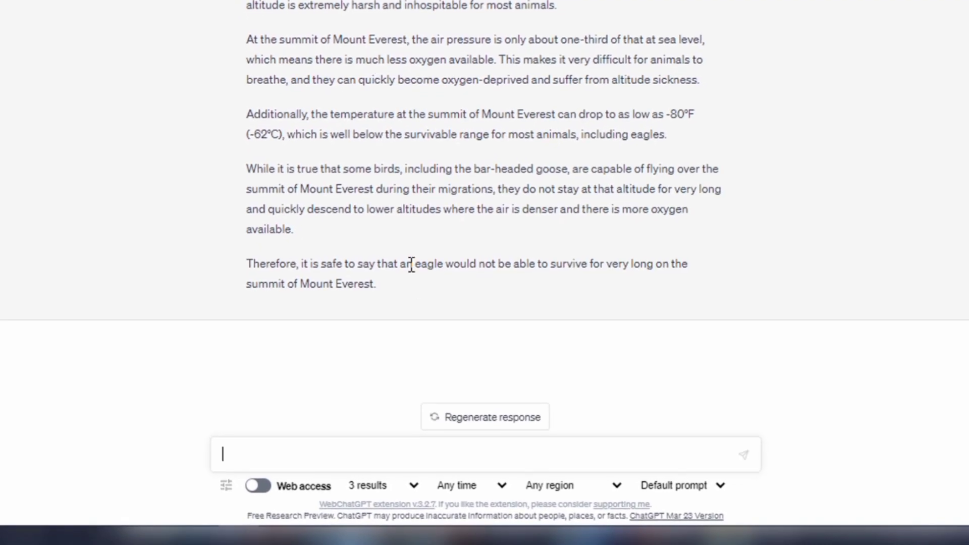
click(275, 454)
text(would an eagle survive on mount everest for one week?)
key(Return)
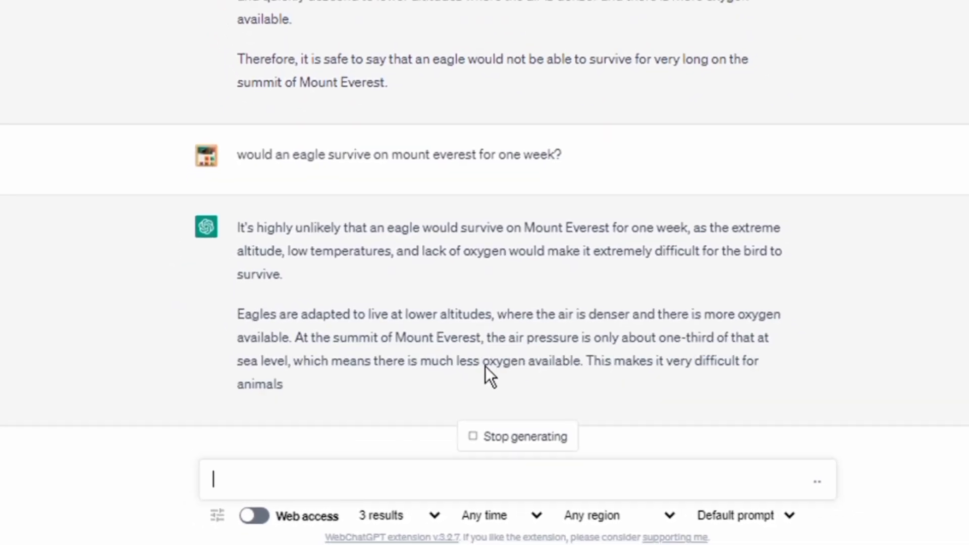
Request a short YouTube script rewrite with cool facts about eagles and paste it into the doc.
click(320, 486)
text(rewrite th)
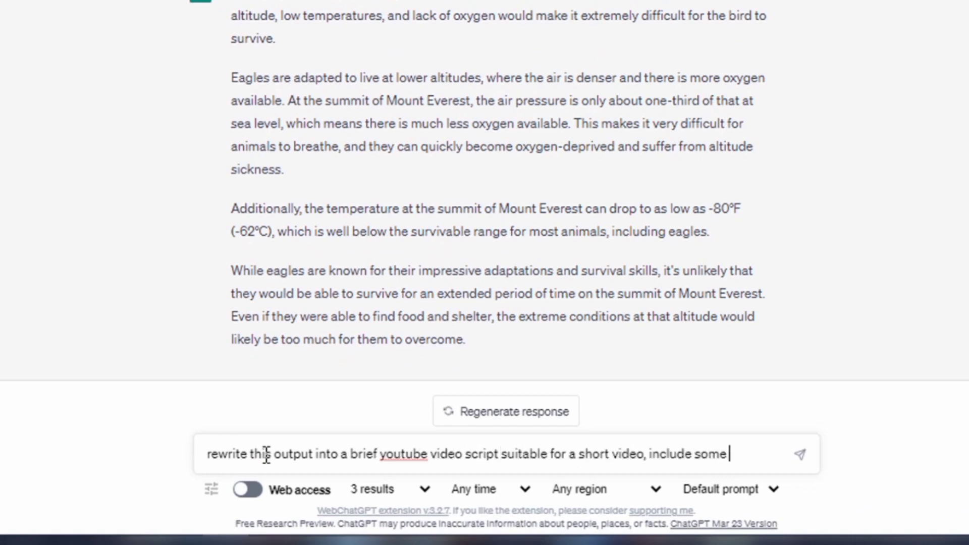
text(acts about eagles)
key(Return)
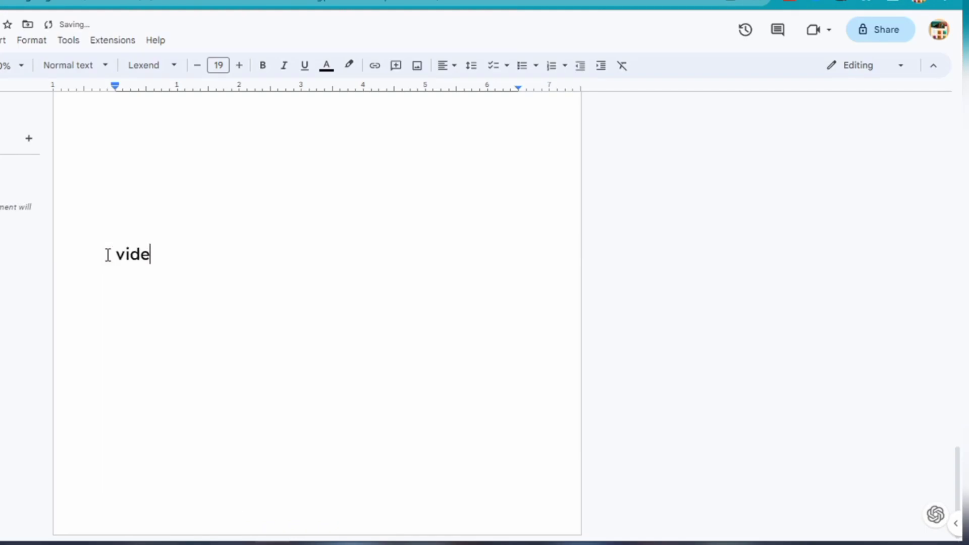
key(ctrl+v)
scroll(492, 229, up, 10)
scroll(492, 229, up, 10)
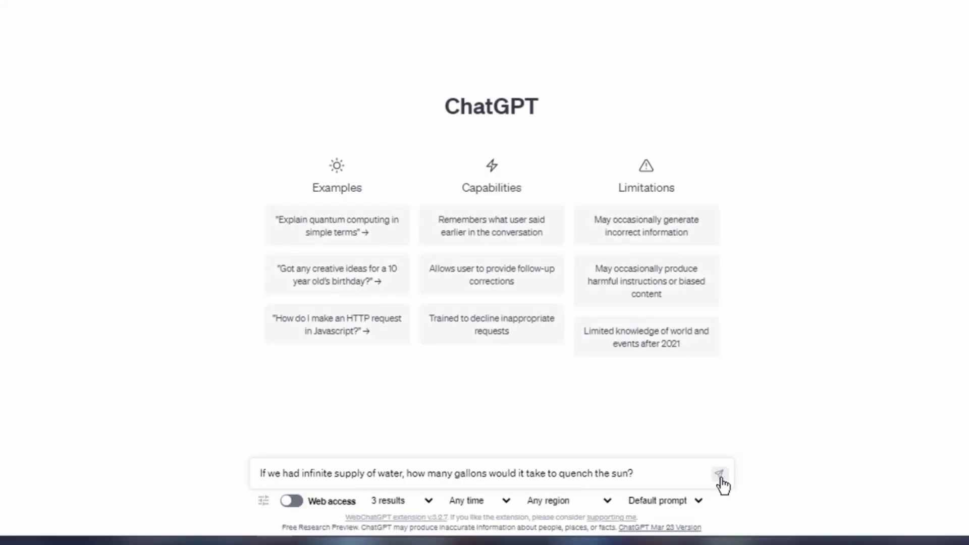
Send the water-and-sun question, then reuse the earlier script-rewrite prompt on the answer.
click(720, 476)
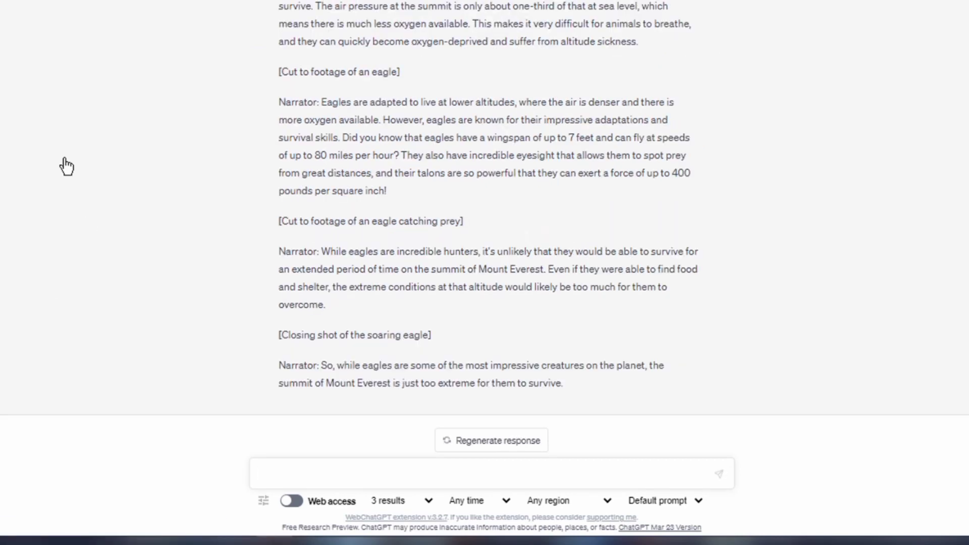
scroll(326, 280, up, 10)
scroll(326, 277, down, 5)
drag(405, 107, 279, 90)
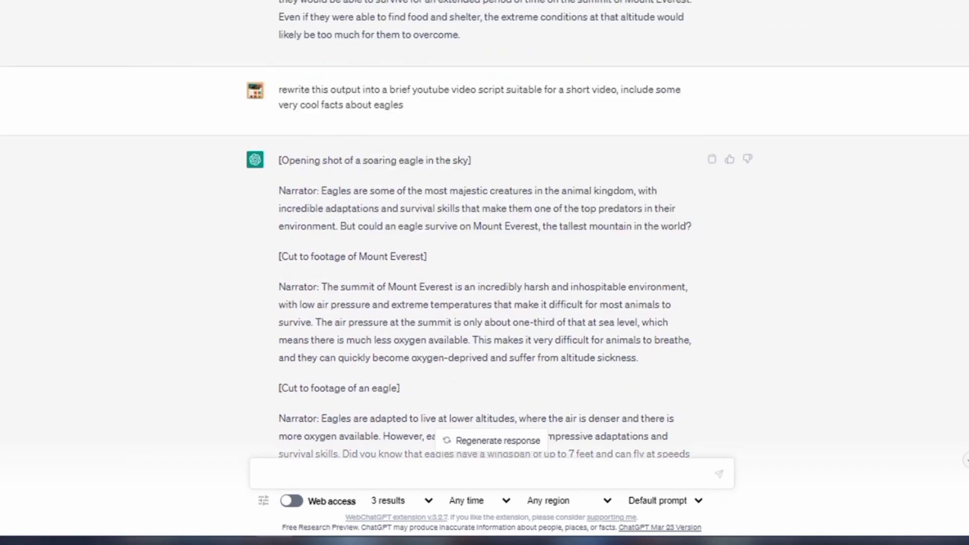
key(ctrl+c)
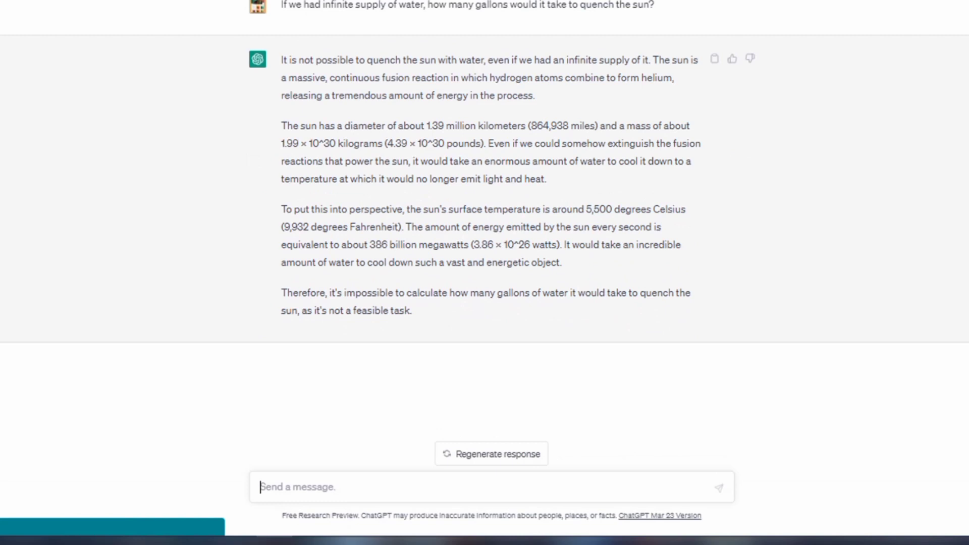
click(279, 469)
key(ctrl+v)
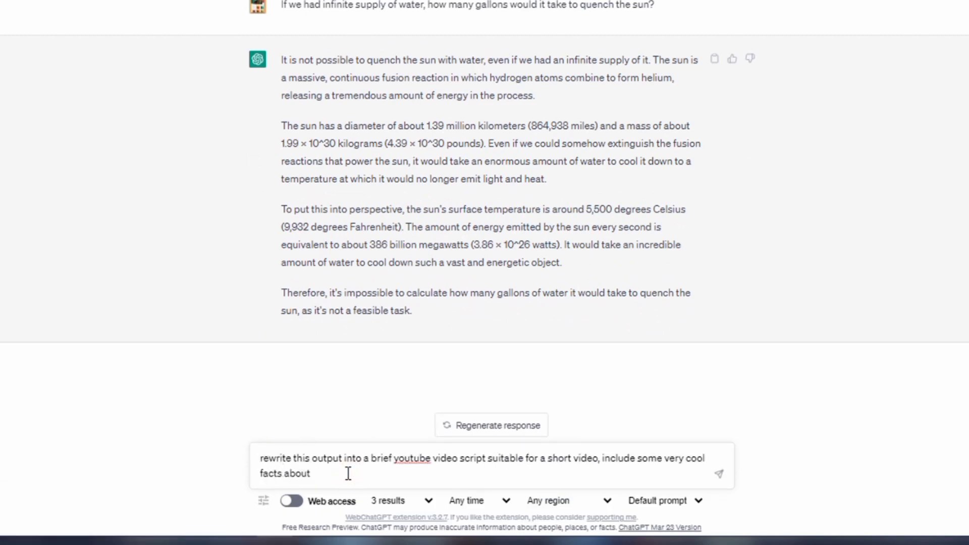
click(719, 474)
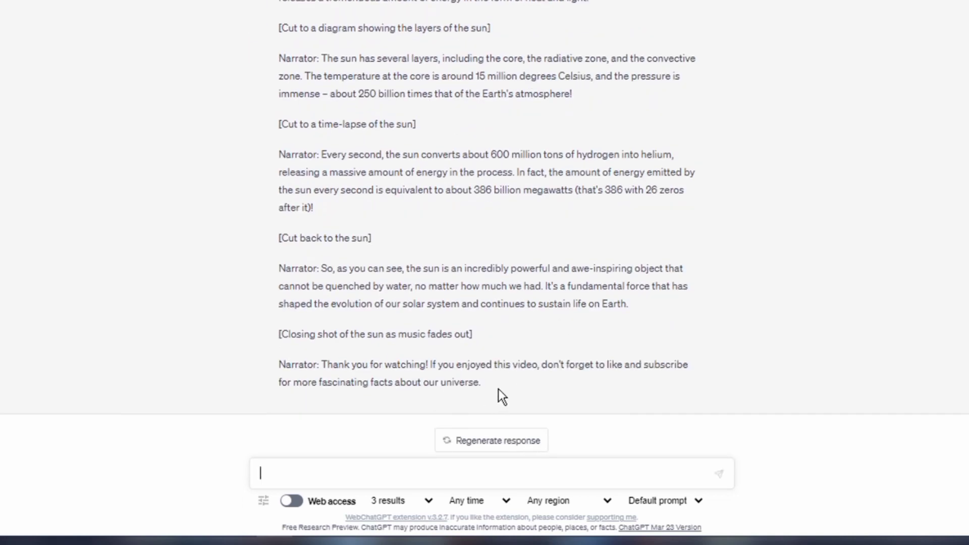
Copy ChatGPT's sun script into the doc under 'Video script 2:'.
scroll(601, 303, up, 2)
drag(628, 376, 276, 13)
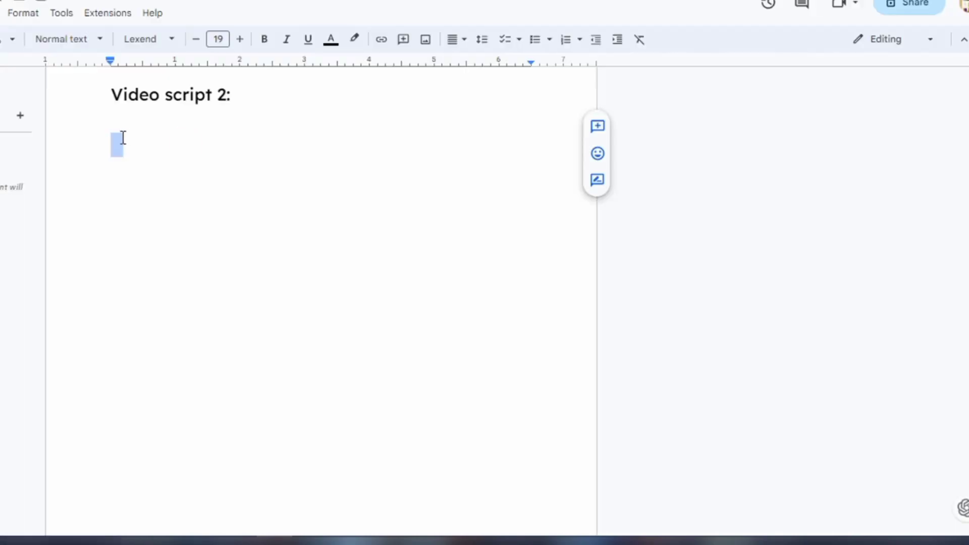
key(ctrl+v)
scroll(214, 192, up, 15)
drag(201, 298, 143, 264)
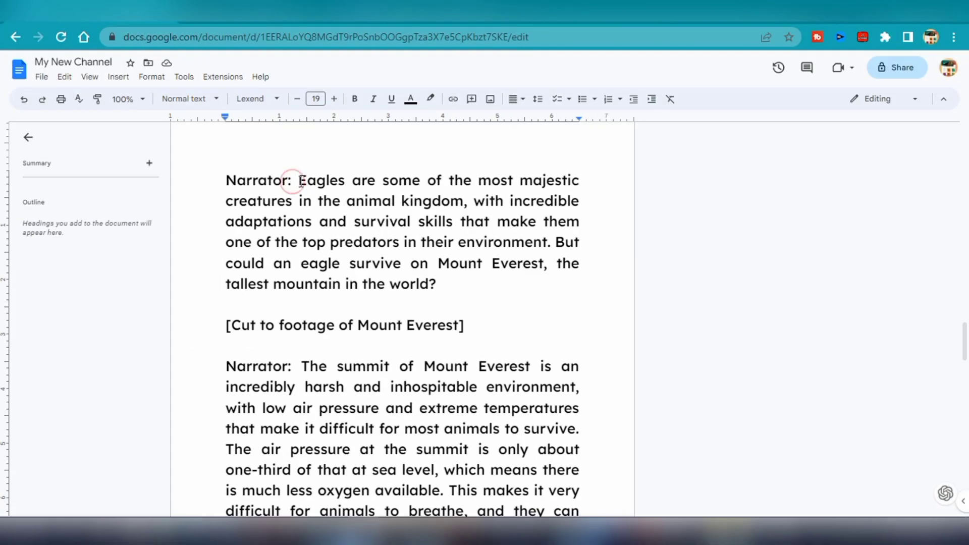
Delete the first Narrator label and three shot directions with their labels.
key(ctrl+BackSpace)
key(ctrl+BackSpace)
drag(301, 367, 223, 320)
key(BackSpace)
scroll(305, 260, down, 6)
drag(295, 219, 225, 196)
key(BackSpace)
scroll(226, 194, down, 5)
drag(349, 359, 225, 318)
key(BackSpace)
Change the '!' after inch to '.', delete the closing direction, and start a heading after the eagle script.
click(268, 278)
key(BackSpace)
text(.)
click(301, 487)
drag(303, 489, 564, 402)
key(BackSpace)
scroll(262, 289, down, 5)
click(262, 290)
key(Return)
key(Return)
text(Video script 2:)
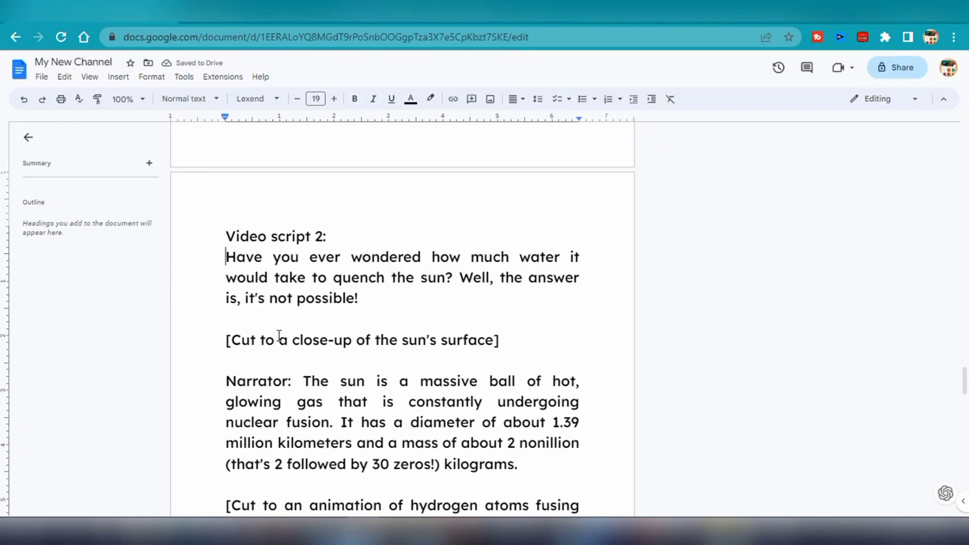
Remove the close-up direction and add ', even with an infinite supply of water' after sun.
drag(303, 381, 225, 320)
key(BackSpace)
click(446, 278)
text(, even with an infinite supply of water)
Delete the zeros aside plus the animation and diagram shot directions.
scroll(306, 239, down, 3)
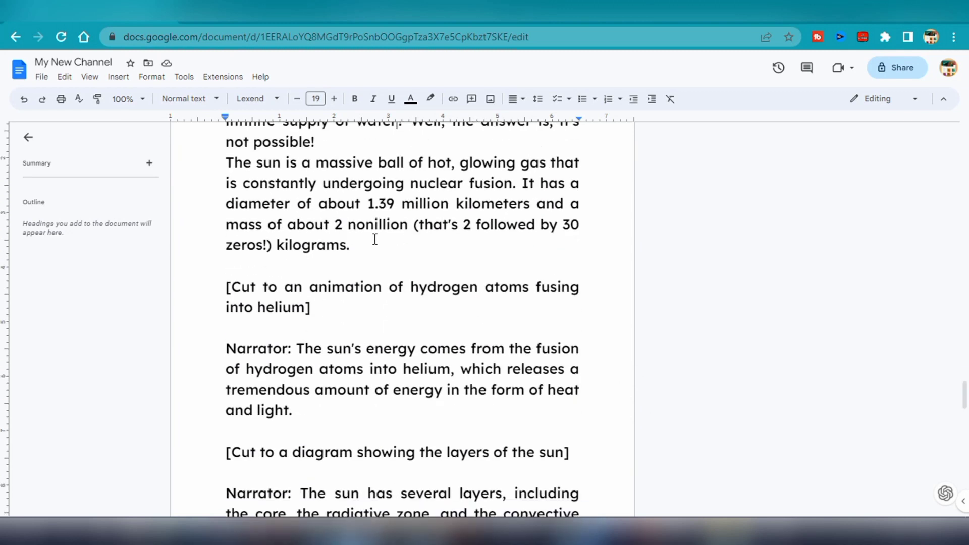
drag(272, 246, 410, 224)
key(BackSpace)
drag(298, 328, 225, 258)
key(BackSpace)
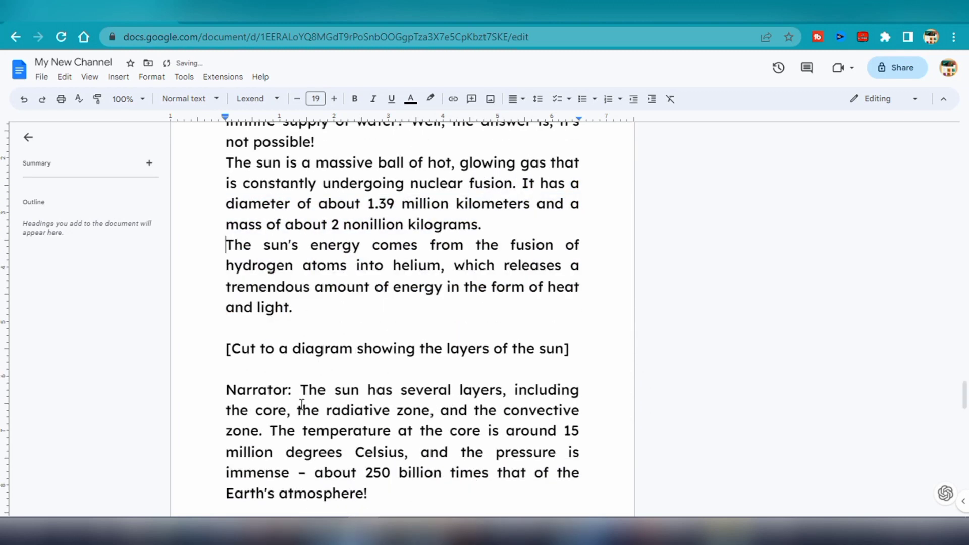
drag(316, 389, 225, 328)
key(BackSpace)
Delete the time-lapse and cut-back-to-sun directions, and rework the megawatts aside into a plain clause.
scroll(305, 397, down, 6)
drag(299, 342, 225, 146)
key(BackSpace)
scroll(292, 348, down, 4)
drag(292, 349, 226, 278)
key(BackSpace)
scroll(539, 462, up, 4)
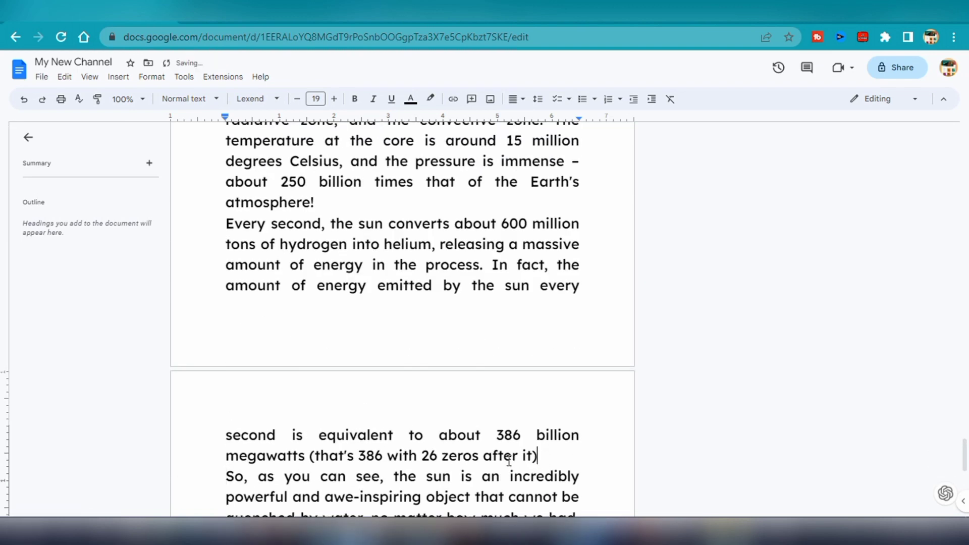
drag(536, 458, 309, 458)
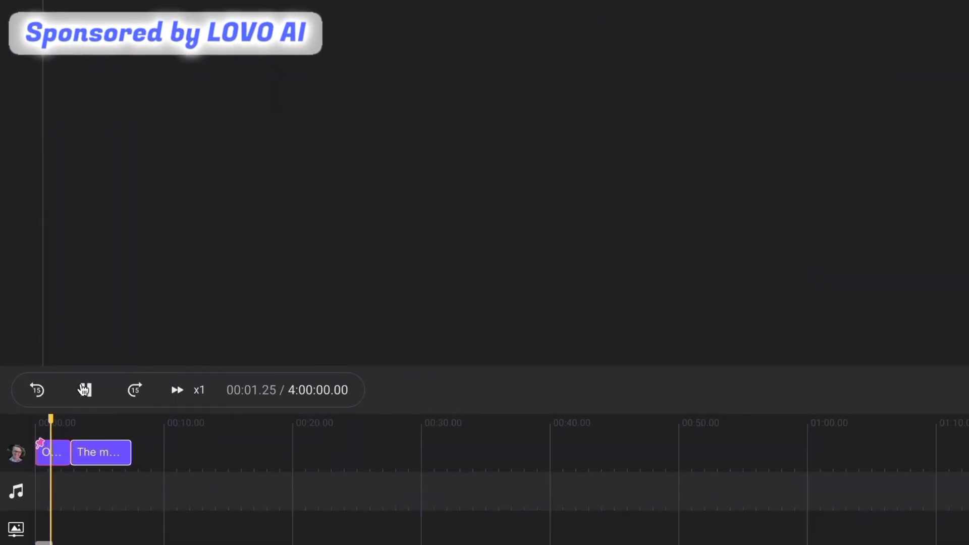
Stop the sample voiceover playback in Genny.
click(84, 390)
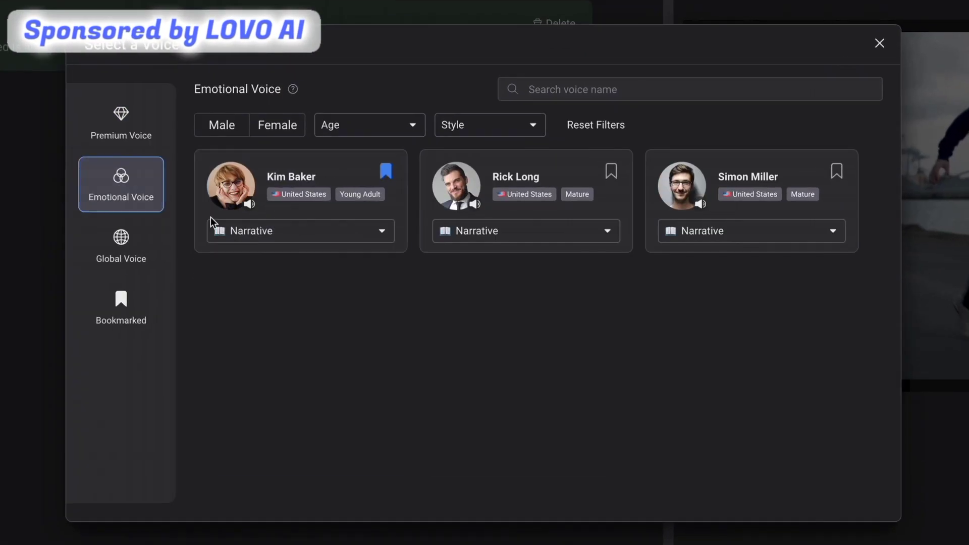
Create a new audio-only Voice Over project in Genny.
click(268, 230)
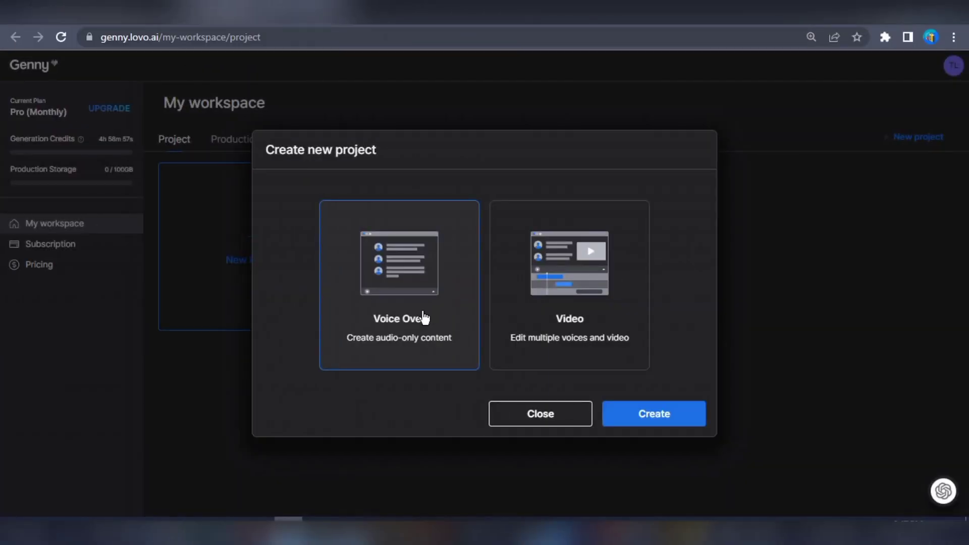
click(571, 309)
click(463, 303)
click(646, 413)
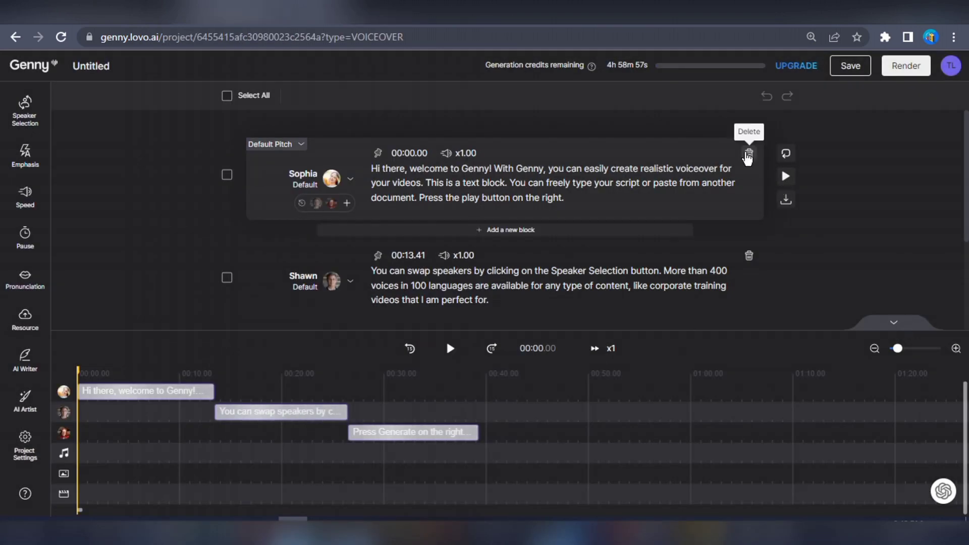
Delete the first two sample text blocks and bring up the voices for the remaining block.
click(748, 154)
click(749, 154)
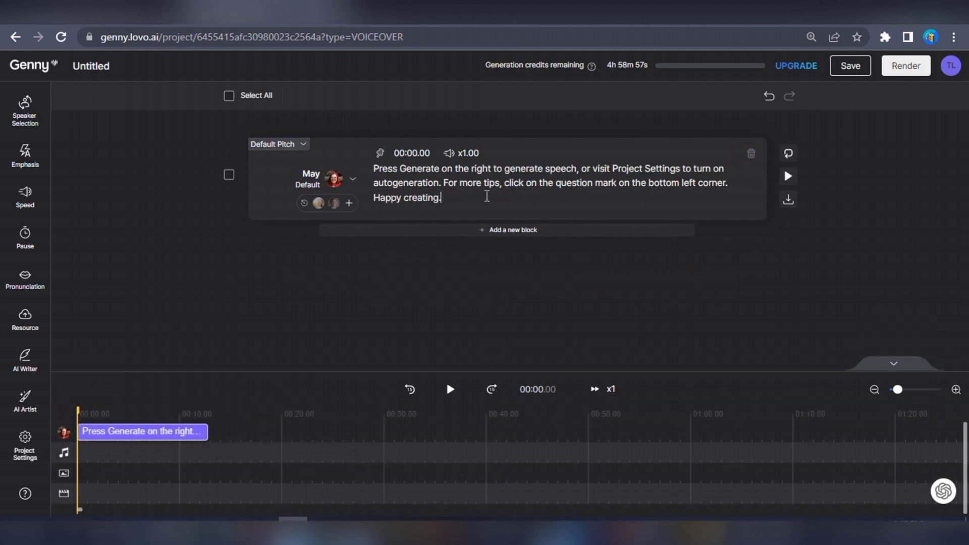
click(333, 179)
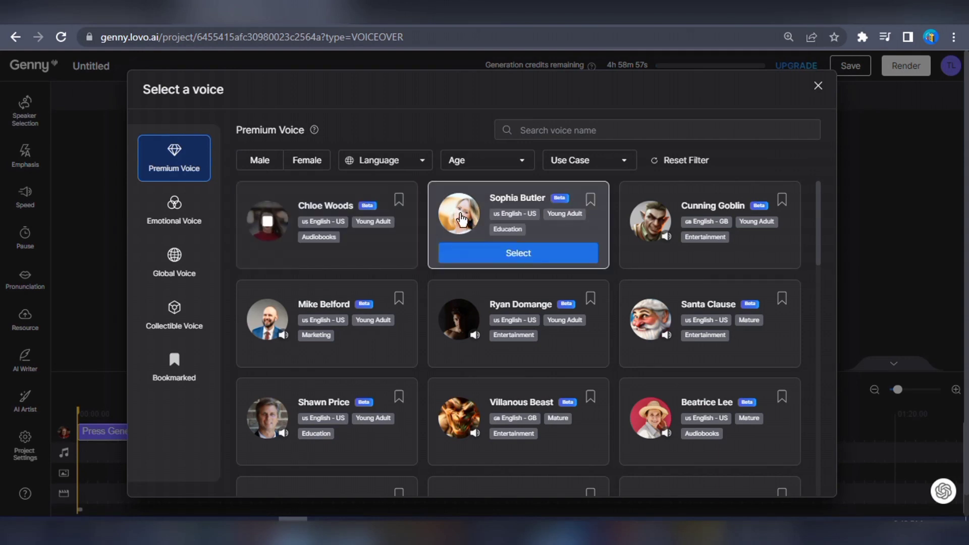
Preview the young adult education, Mike Belford and Santa Clause premium voice samples.
click(461, 218)
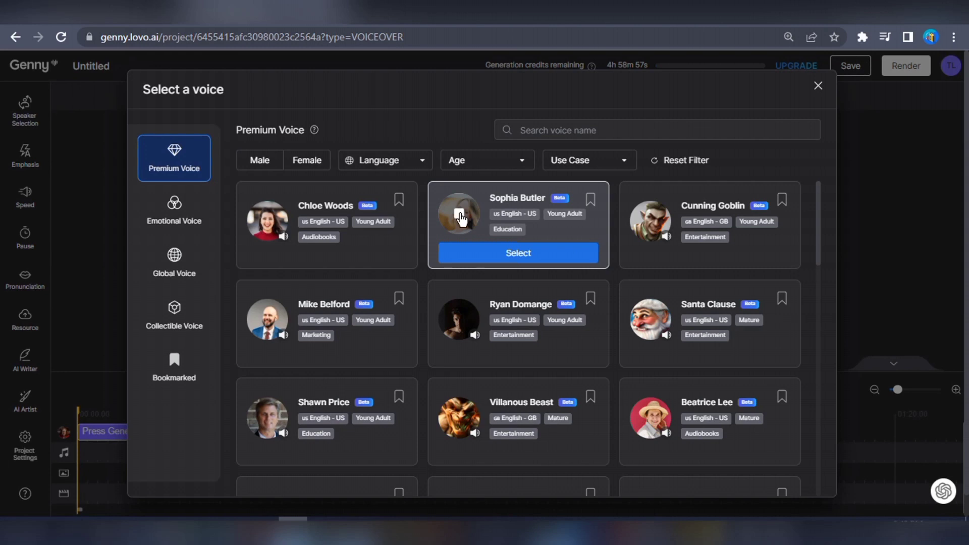
click(267, 317)
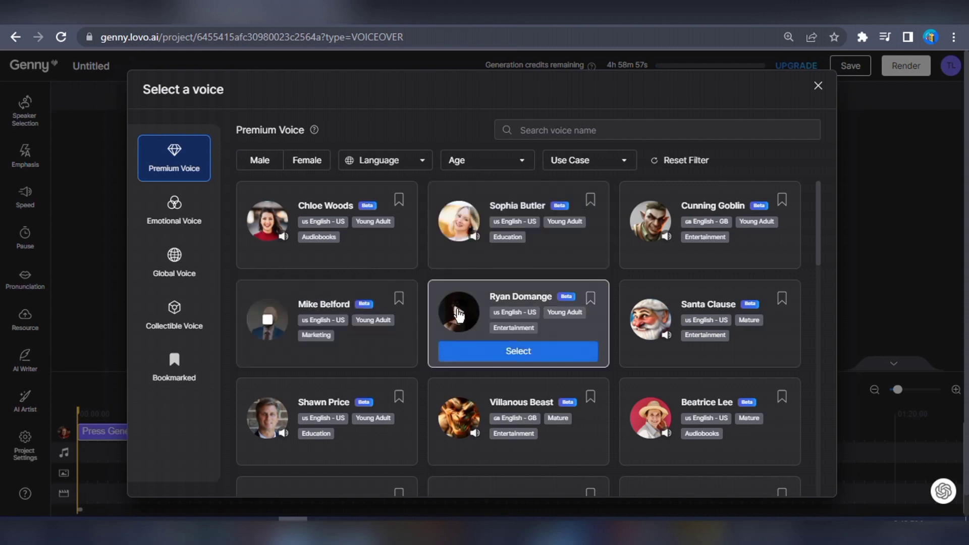
click(651, 317)
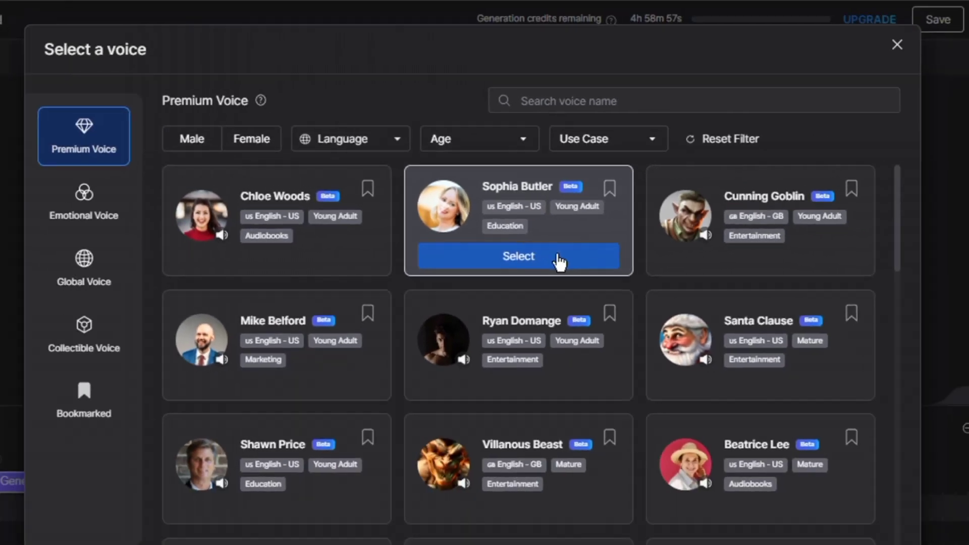
Choose Sophia Butler as narrator and replace the default text with the pasted eagle script.
click(579, 268)
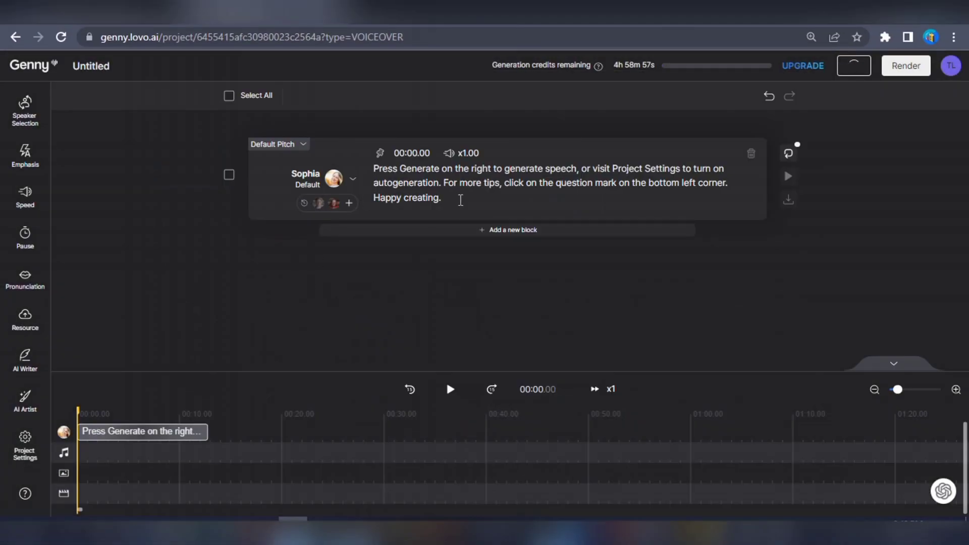
key(ctrl+a)
key(BackSpace)
key(ctrl+v)
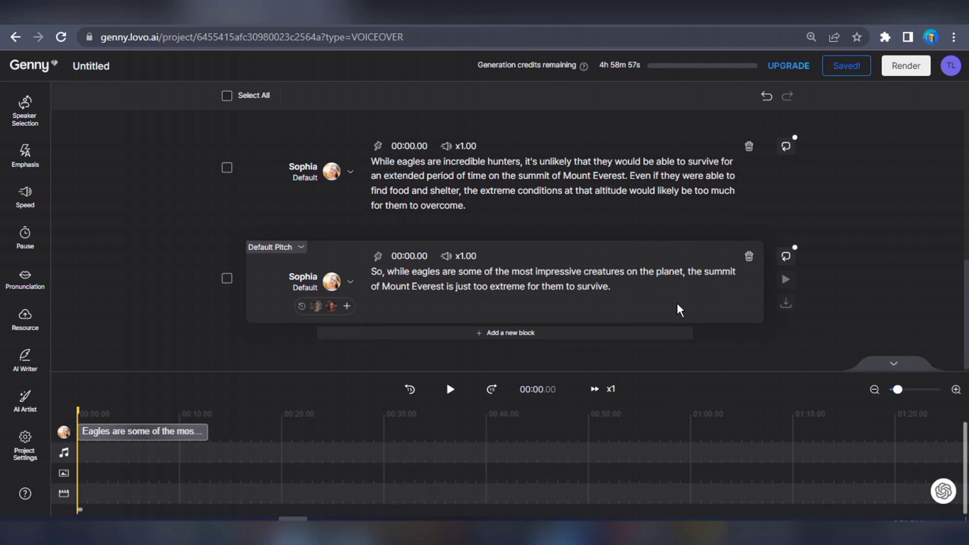
scroll(678, 308, up, 10)
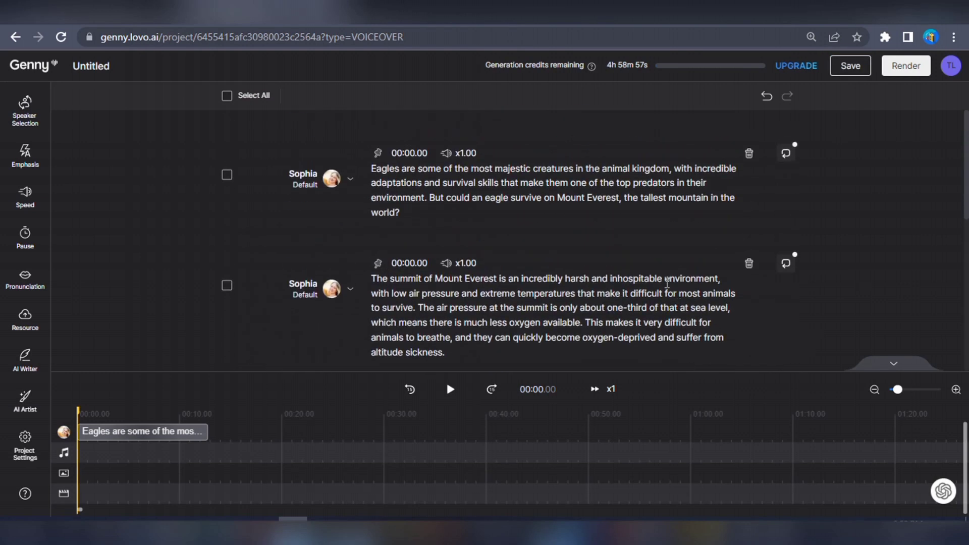
Generate speech for the script blocks and play the narration from the beginning.
click(779, 157)
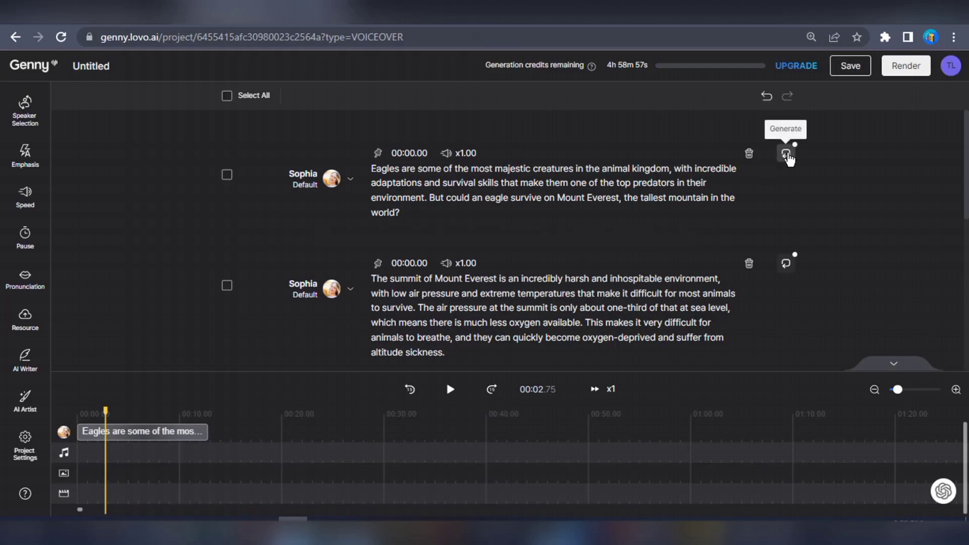
click(787, 155)
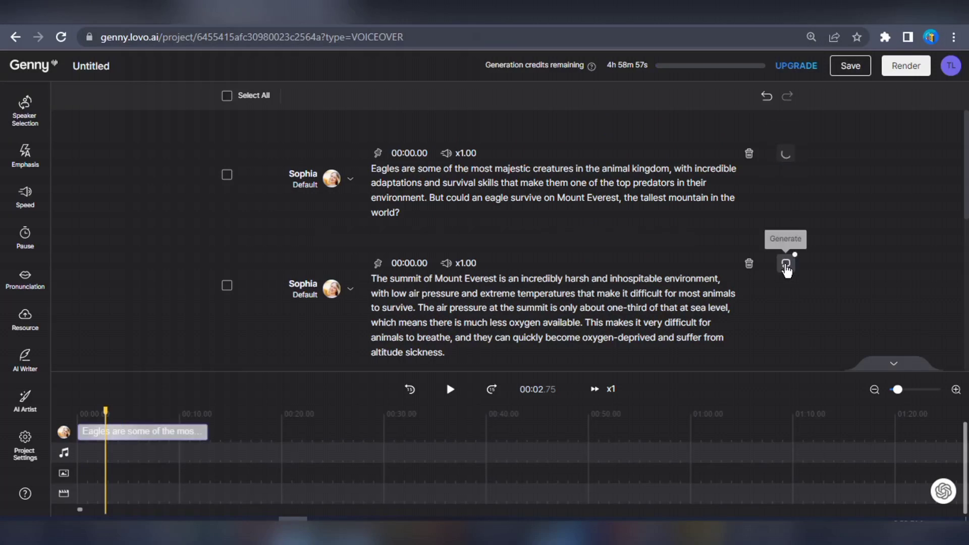
click(786, 263)
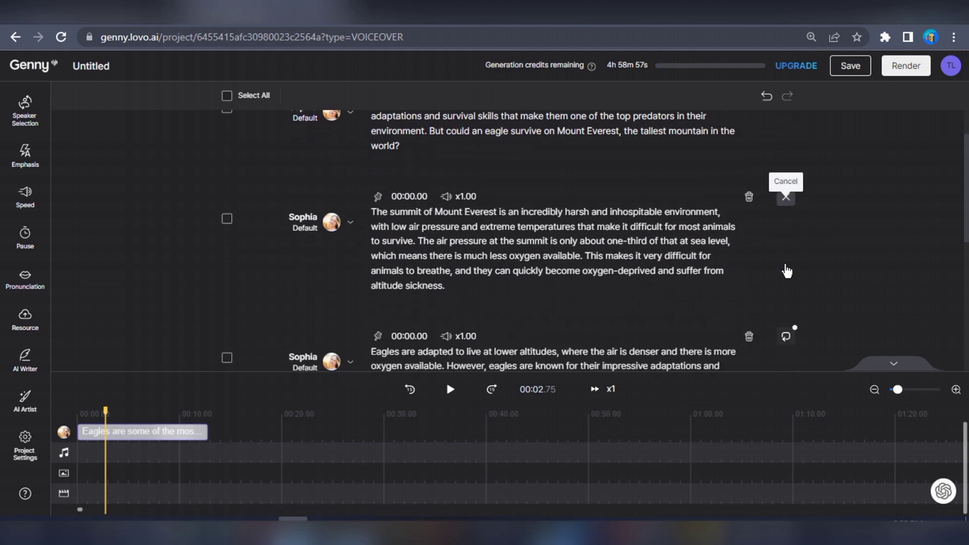
scroll(787, 271, down, 5)
scroll(790, 255, up, 6)
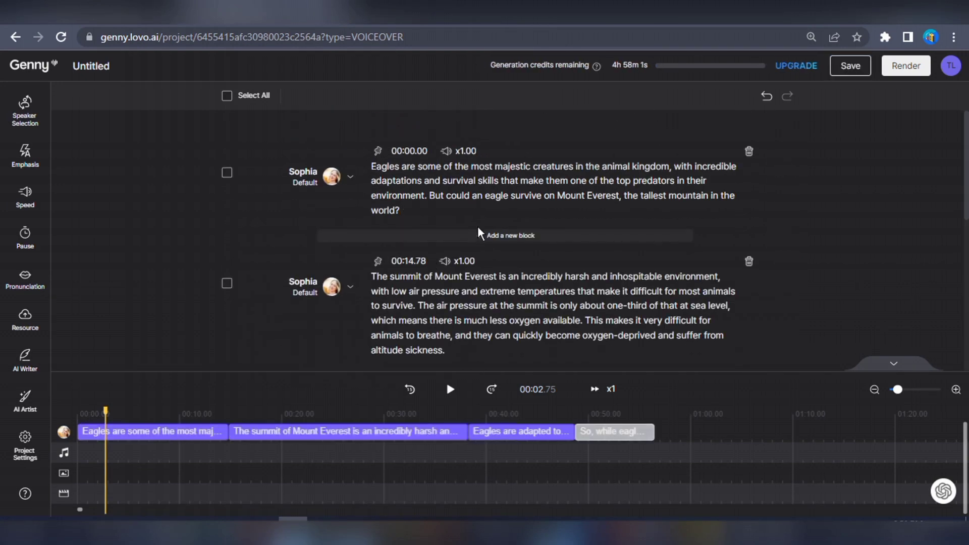
click(450, 389)
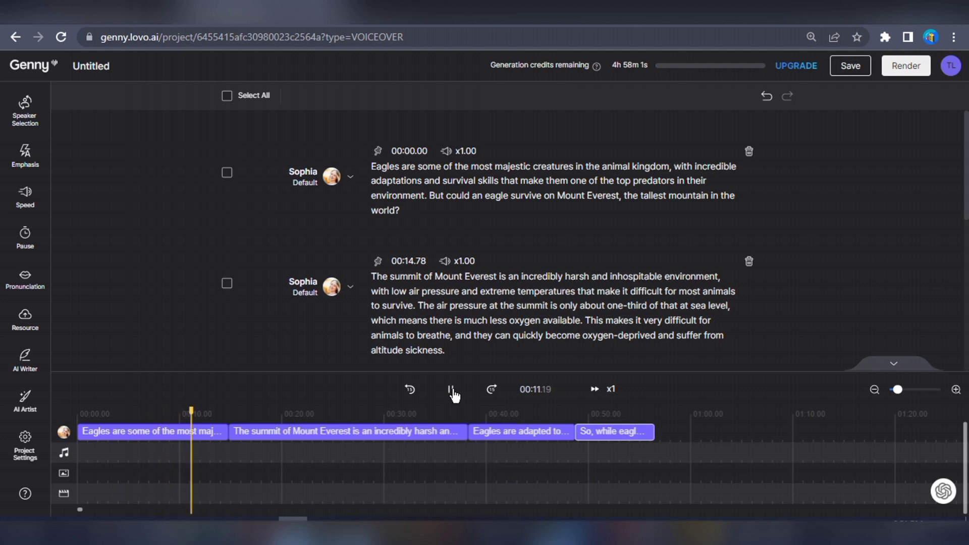
Render the eagle narration 'Can an Eagle Survive on Mount Everest' as wav and download it.
click(903, 70)
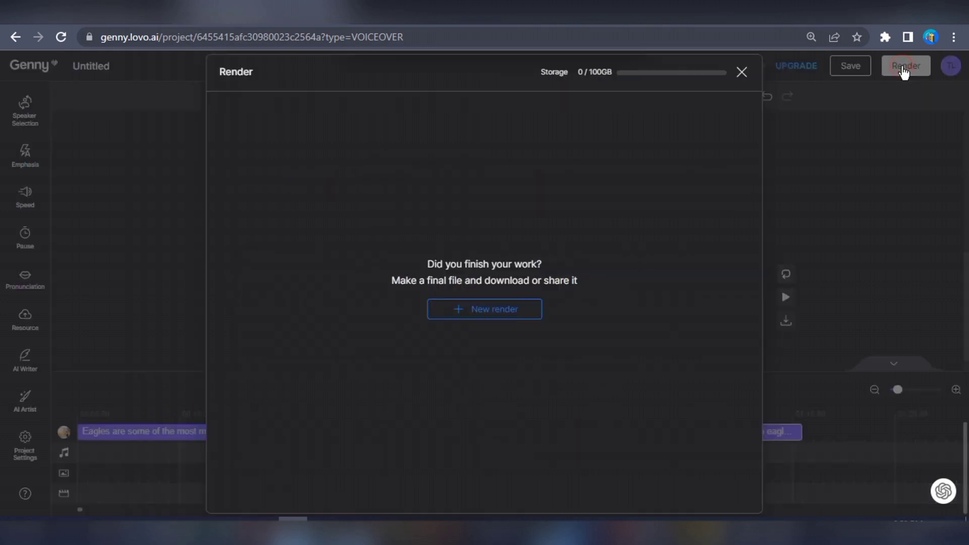
click(494, 313)
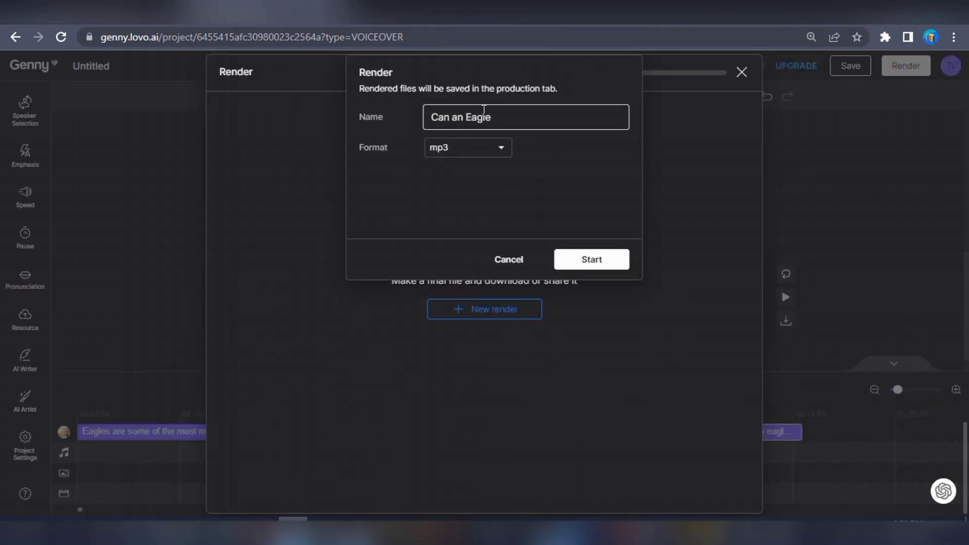
click(492, 148)
click(495, 199)
click(575, 257)
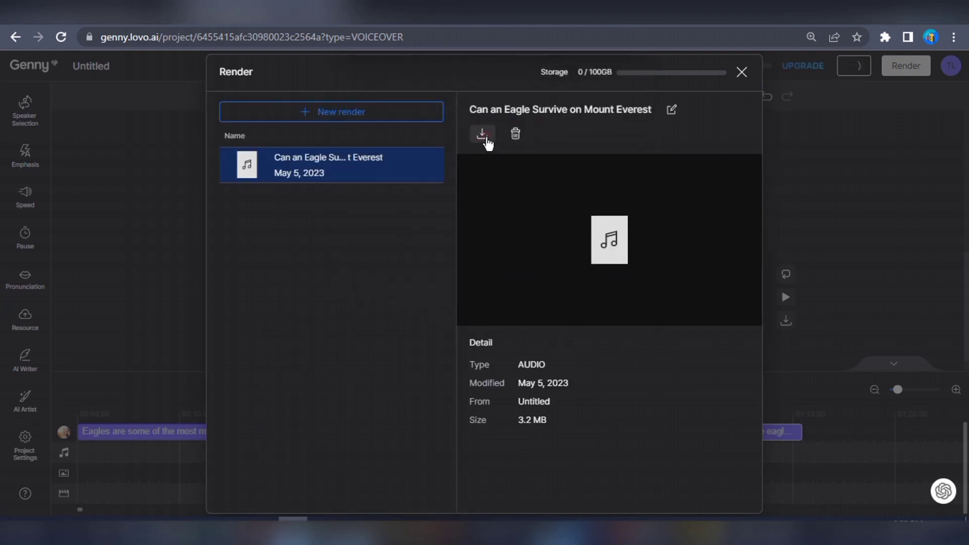
click(482, 134)
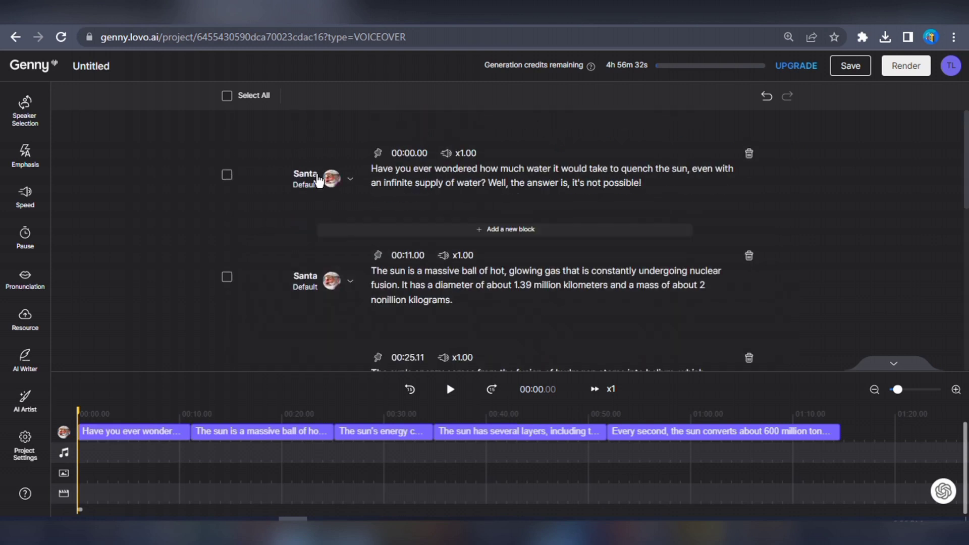
Play back the Santa-voiced narration about quenching the sun.
click(451, 389)
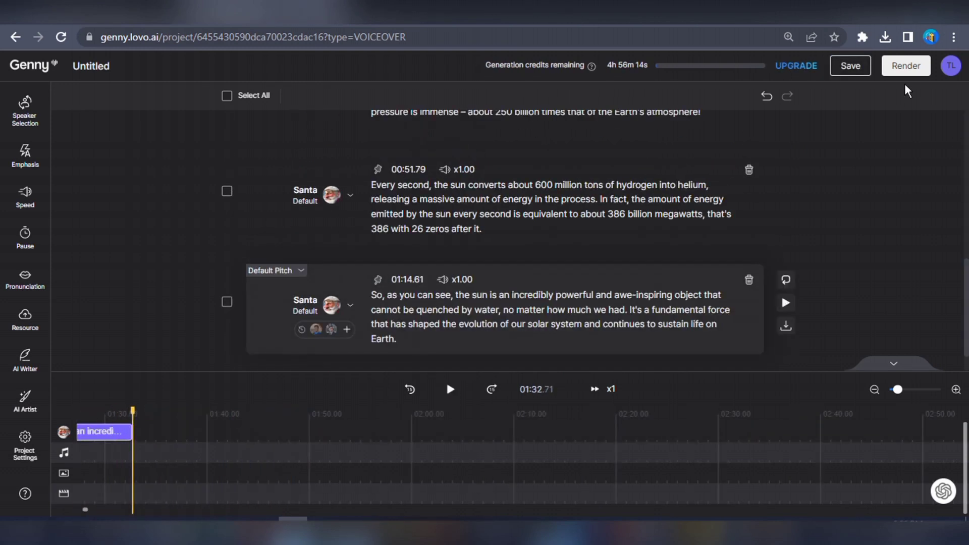
Start a new wav render of the sun narration, then scroll down the Genny page.
click(906, 66)
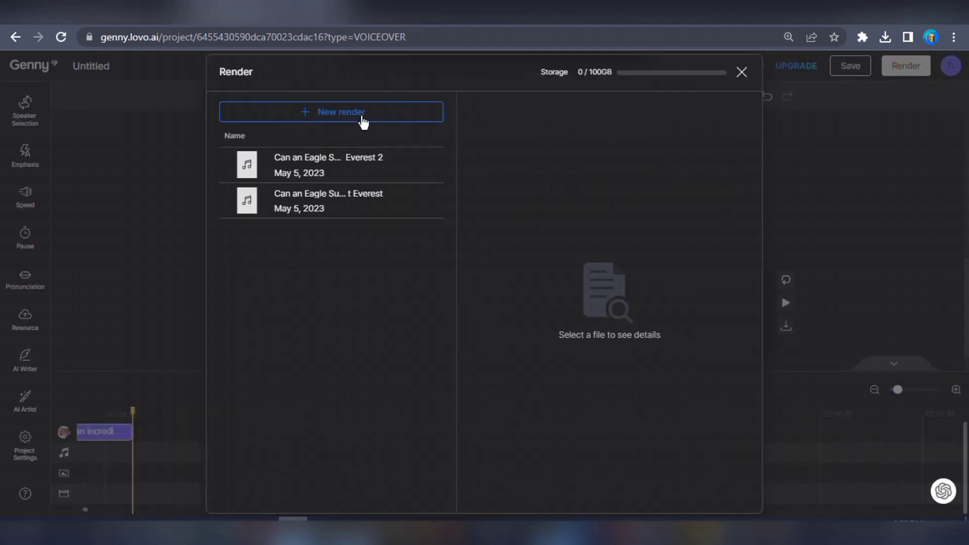
click(362, 121)
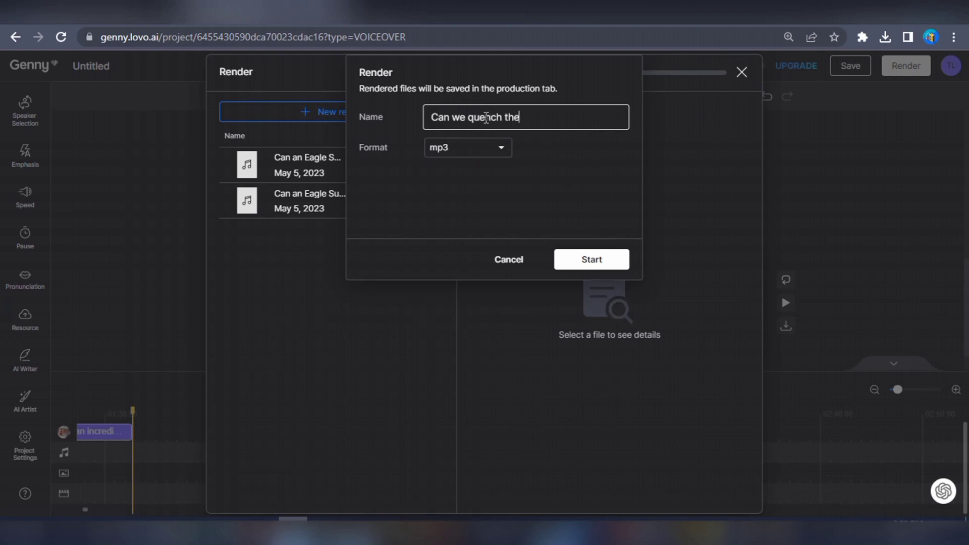
click(487, 156)
click(485, 196)
click(574, 259)
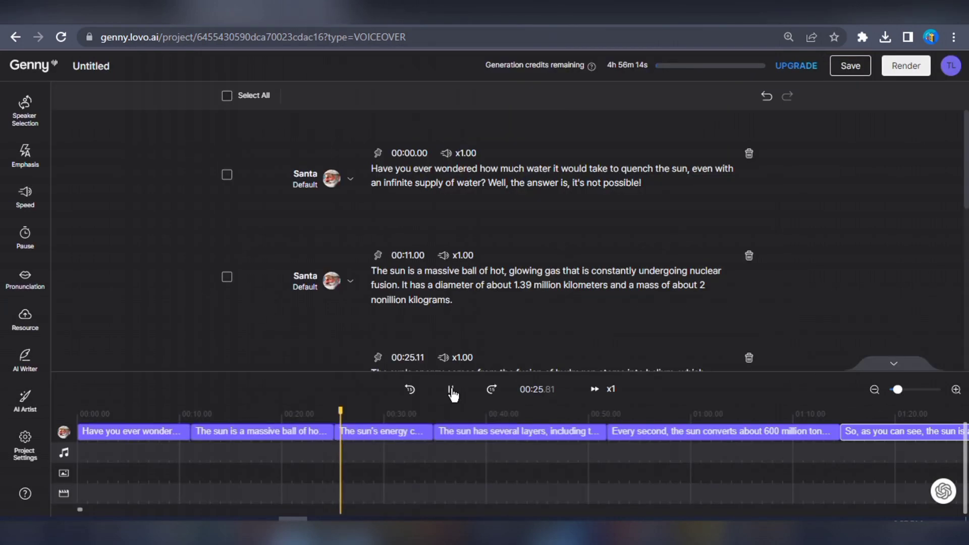
scroll(501, 259, down, 2)
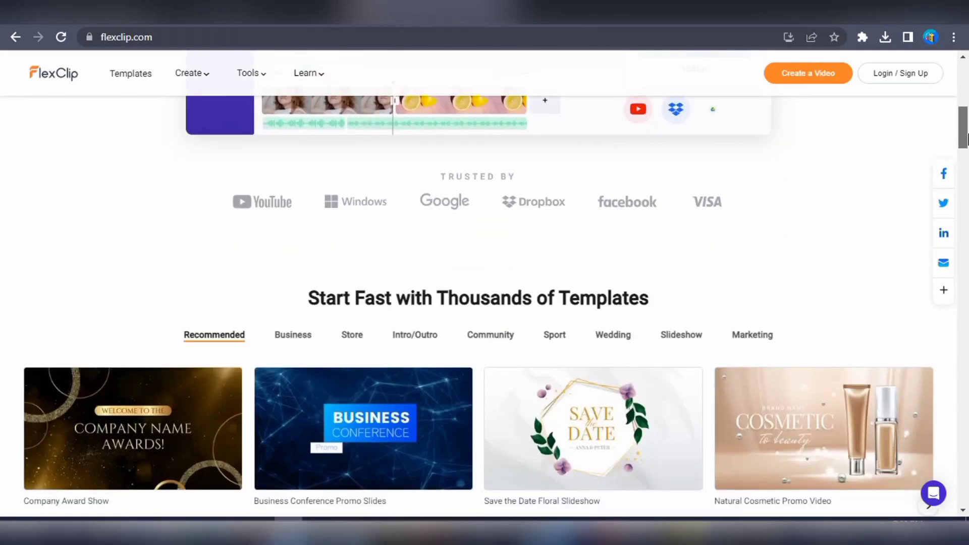
scroll(967, 201, down, 10)
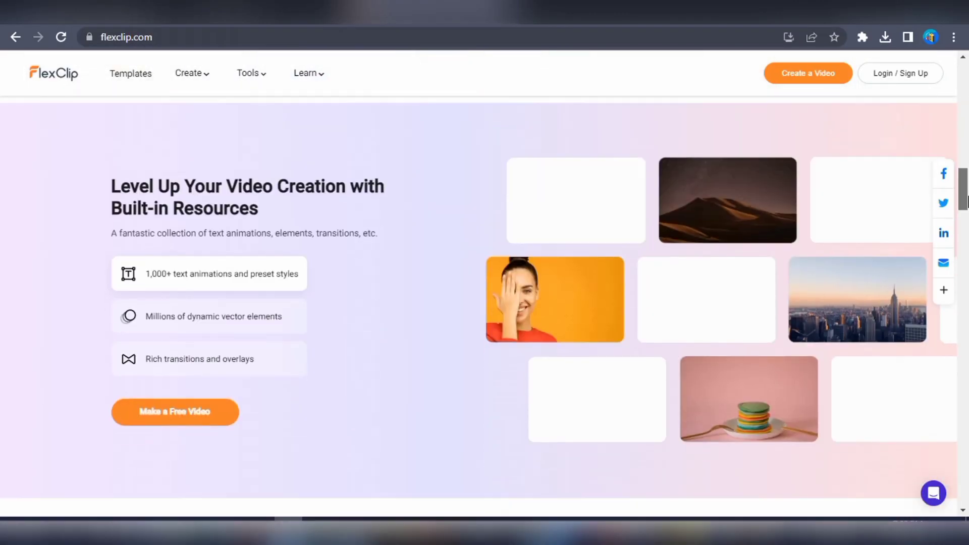
drag(967, 201, 967, 94)
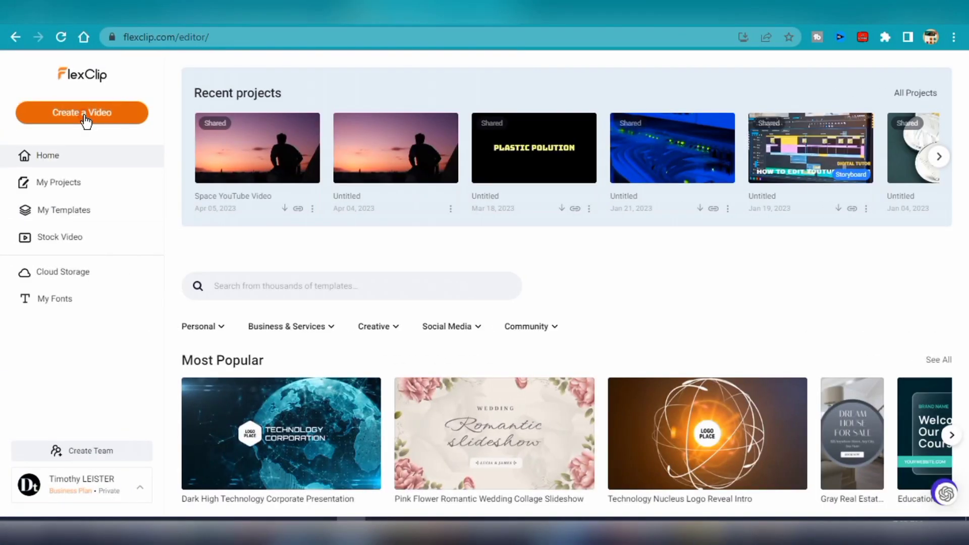
Start a blank 9:16 portrait video and open it in the timeline editor.
click(85, 119)
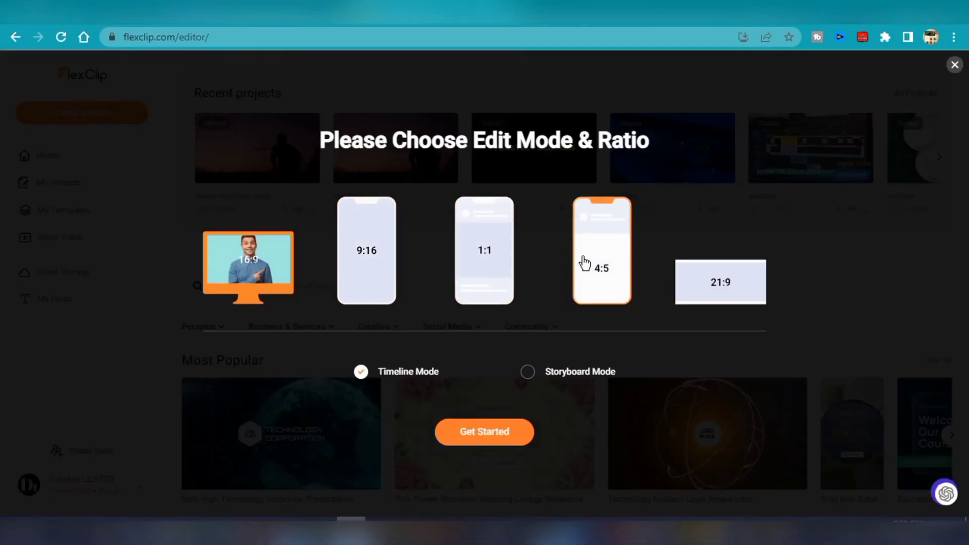
click(361, 258)
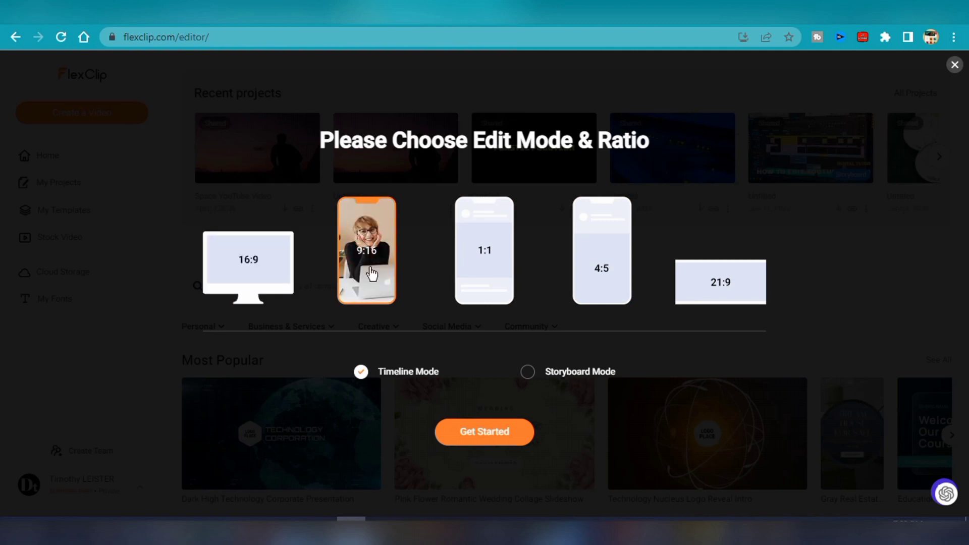
double_click(371, 274)
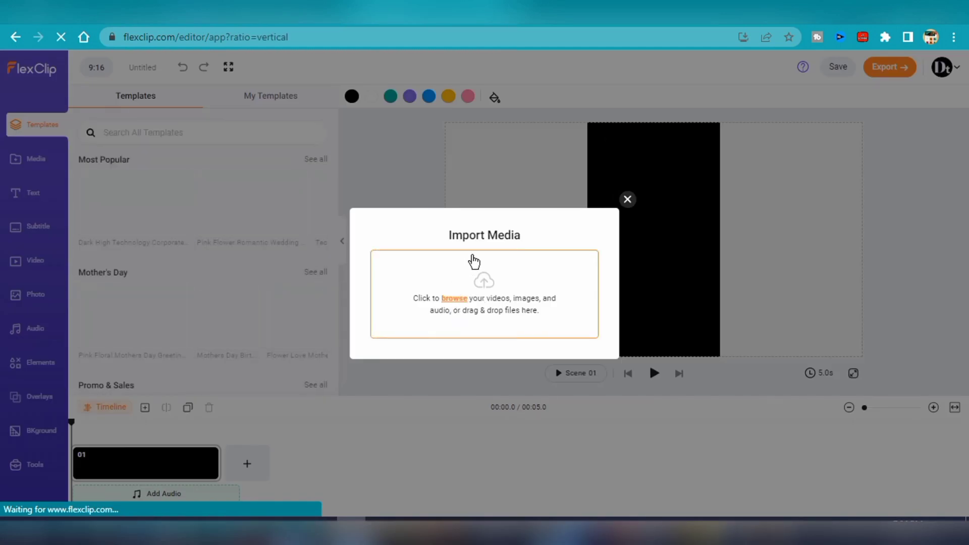
Upload the eagle narration wav and lay it on the audio track under scene 01.
click(474, 261)
click(312, 158)
click(360, 317)
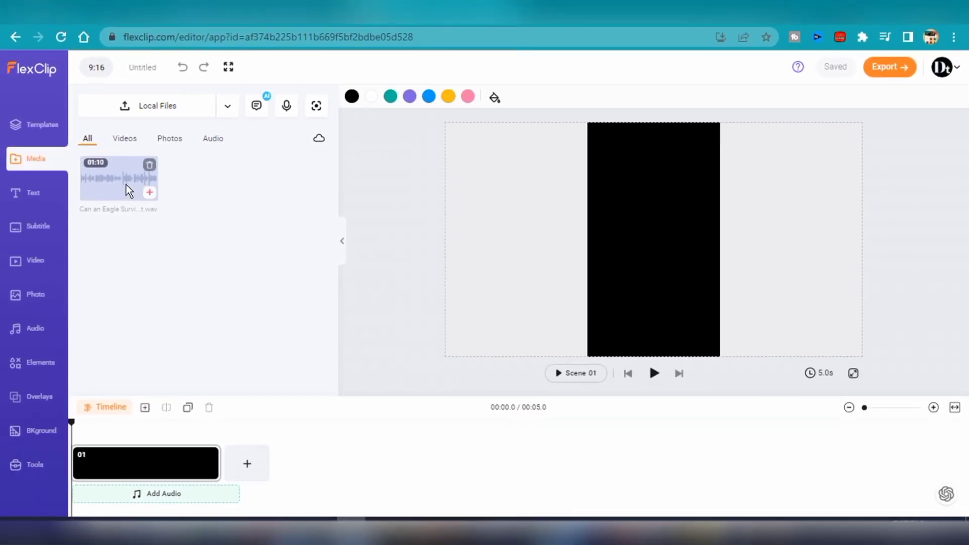
drag(125, 184, 91, 497)
click(138, 456)
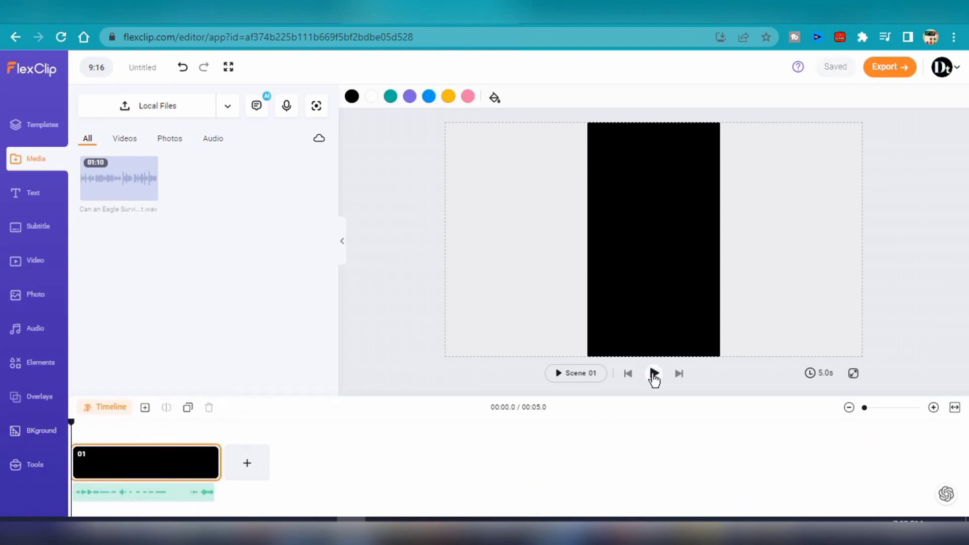
Preview the video with narration and search the stock videos for 'eagle'.
click(654, 374)
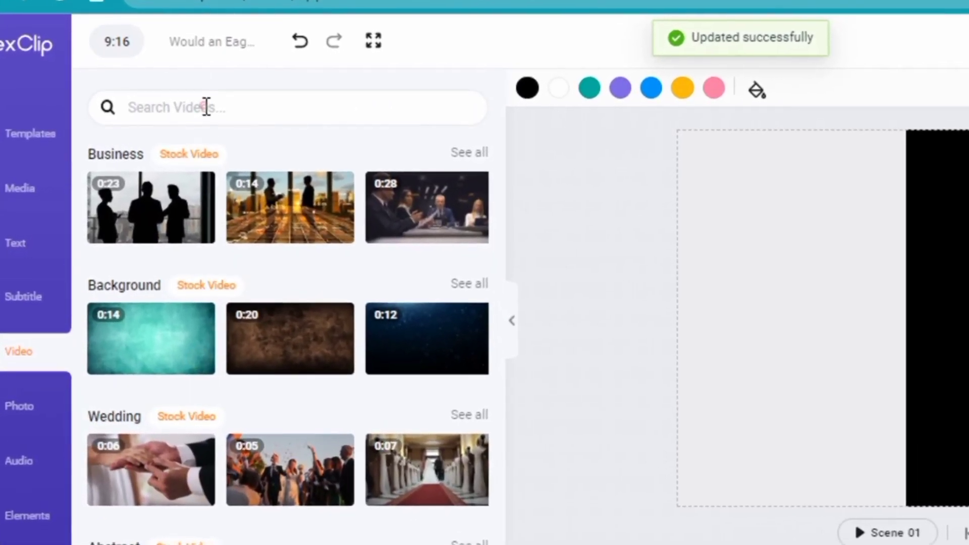
click(205, 111)
text(eagles)
key(BackSpace)
key(Return)
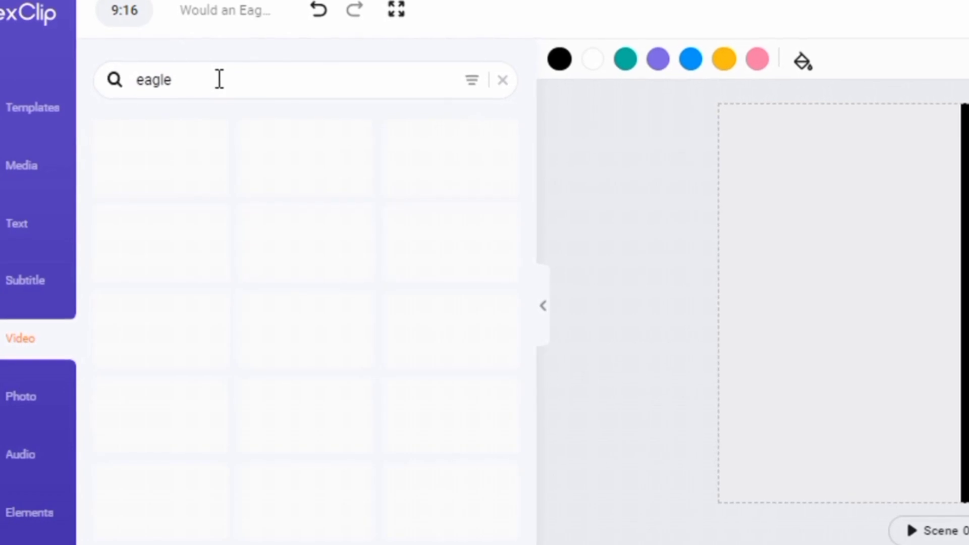
mouse_move(337, 229)
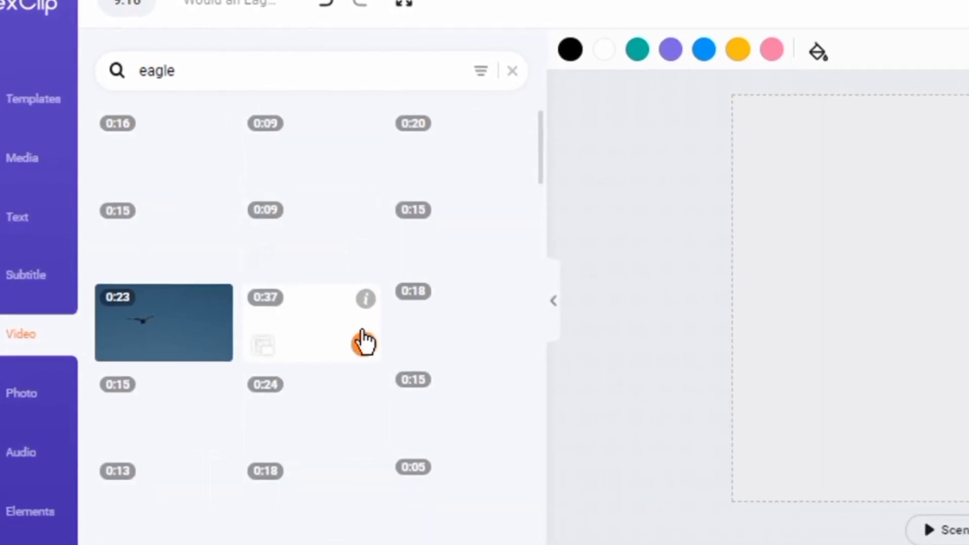
mouse_move(353, 258)
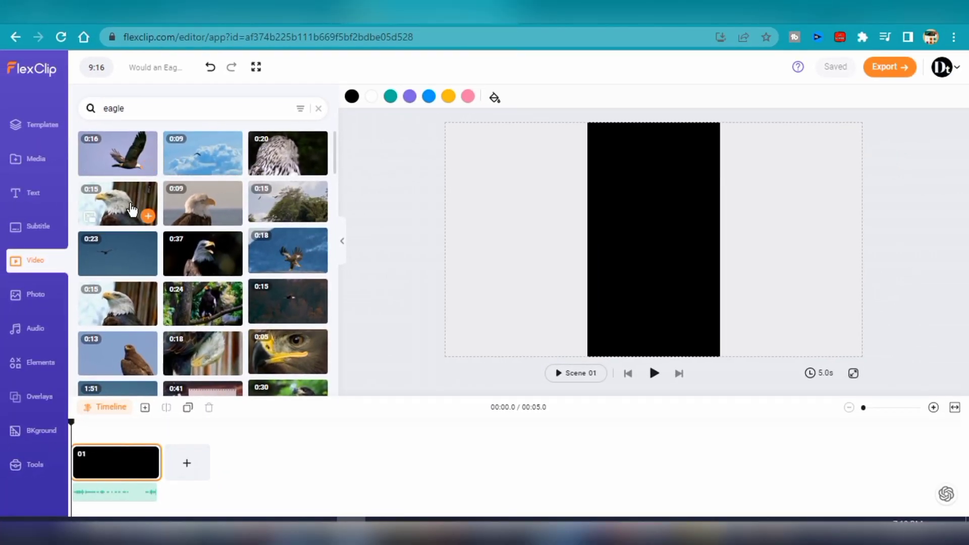
Place eagle clips into the first scenes, splitting them into Scenes 01-04 at about 4.3 s.
drag(132, 209, 116, 474)
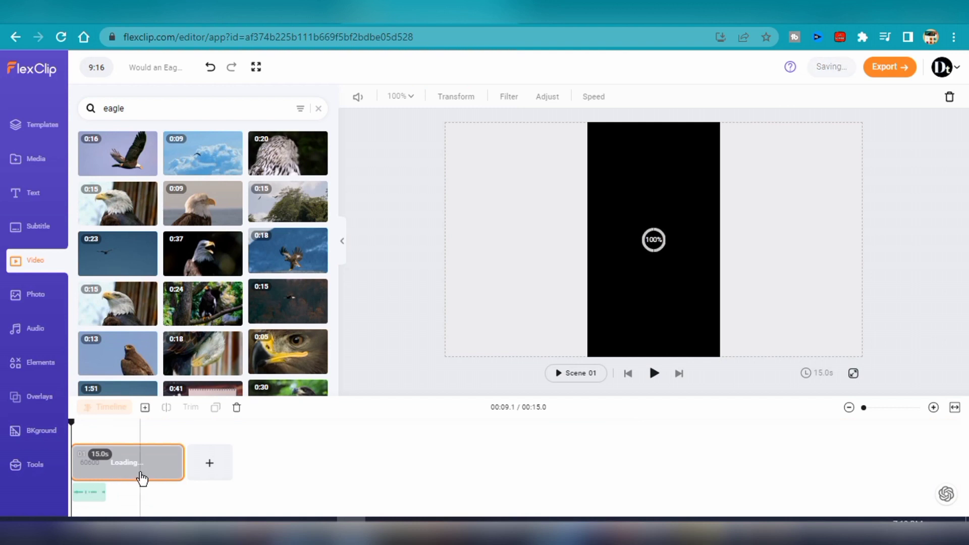
click(91, 465)
key(ctrl+b)
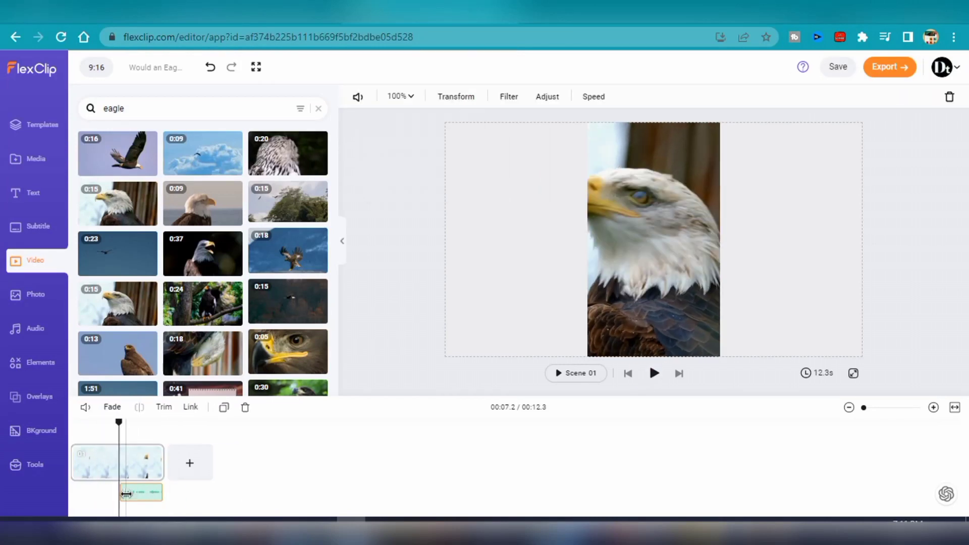
click(233, 216)
click(166, 406)
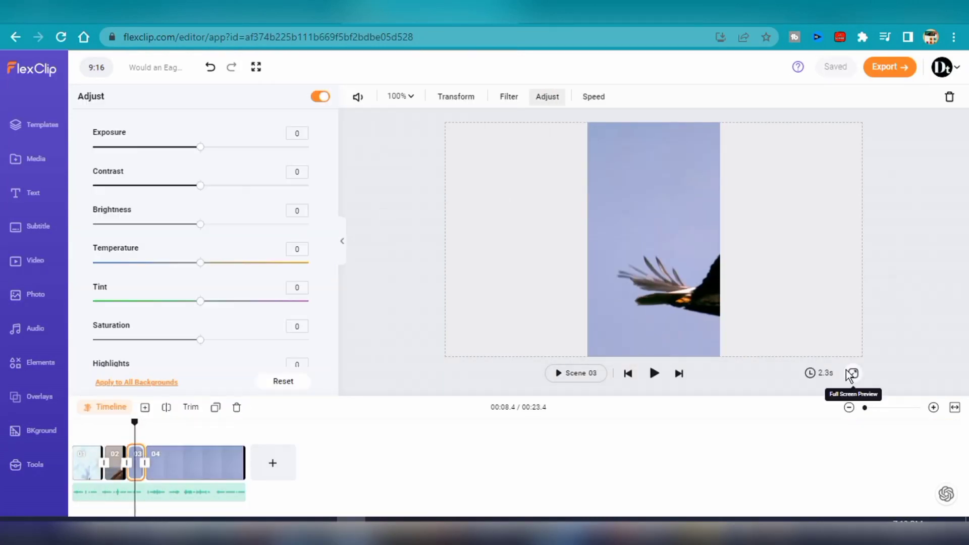
click(654, 373)
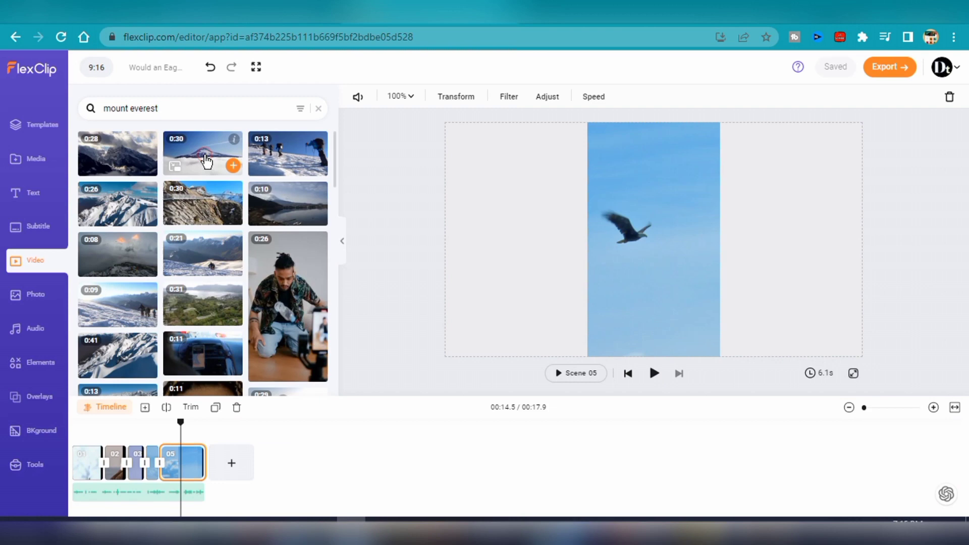
Add Mount Everest, sea-level, mountain goat and eagle clips as new scenes through scene 14.
click(230, 163)
scroll(264, 353, down, 4)
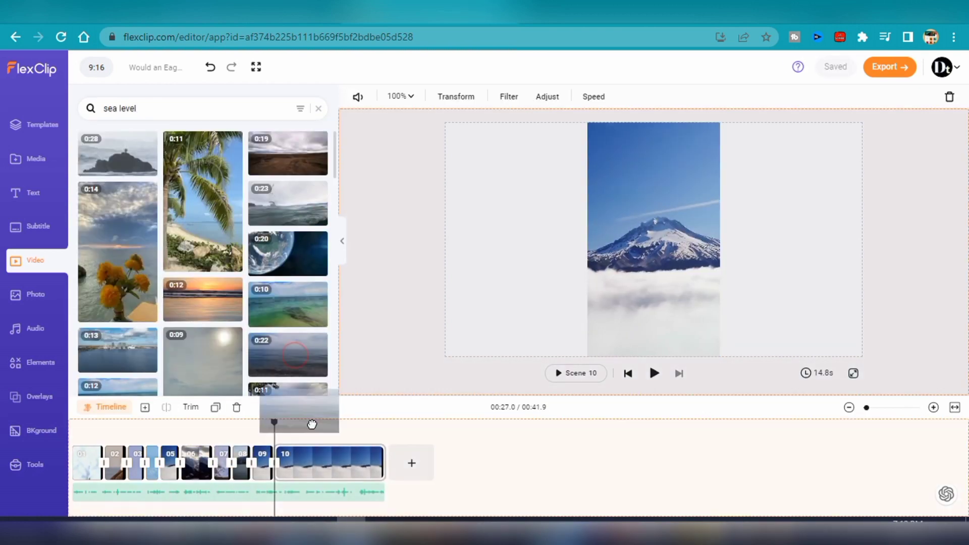
drag(298, 420, 312, 460)
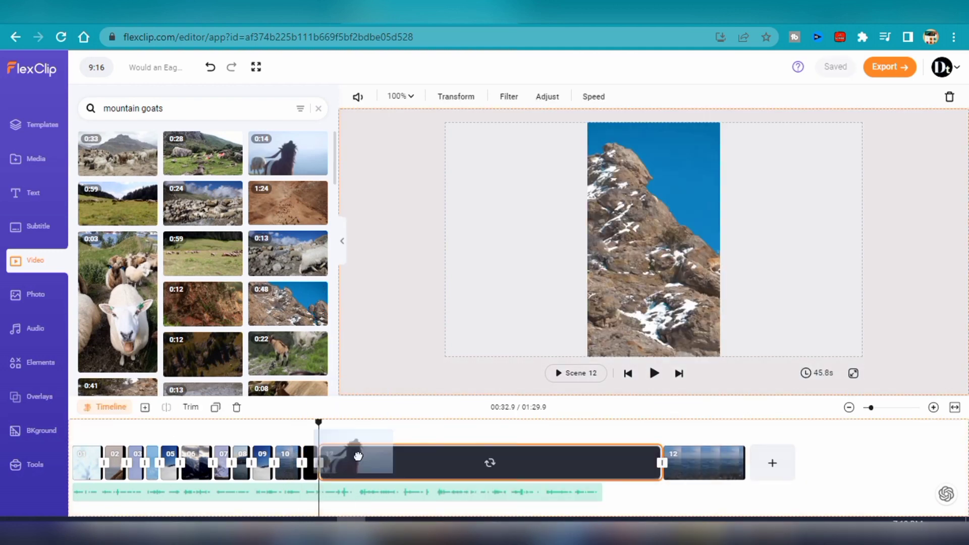
click(654, 373)
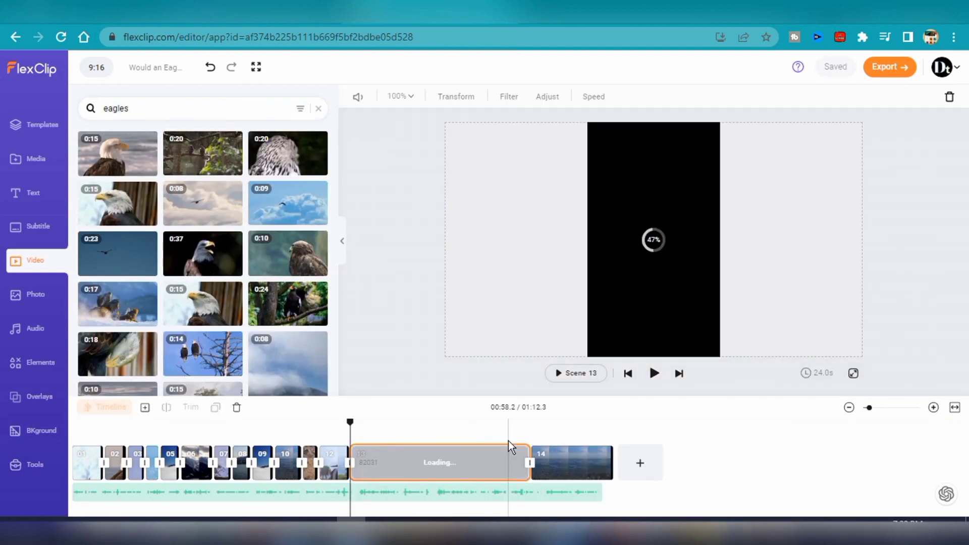
click(655, 372)
click(432, 457)
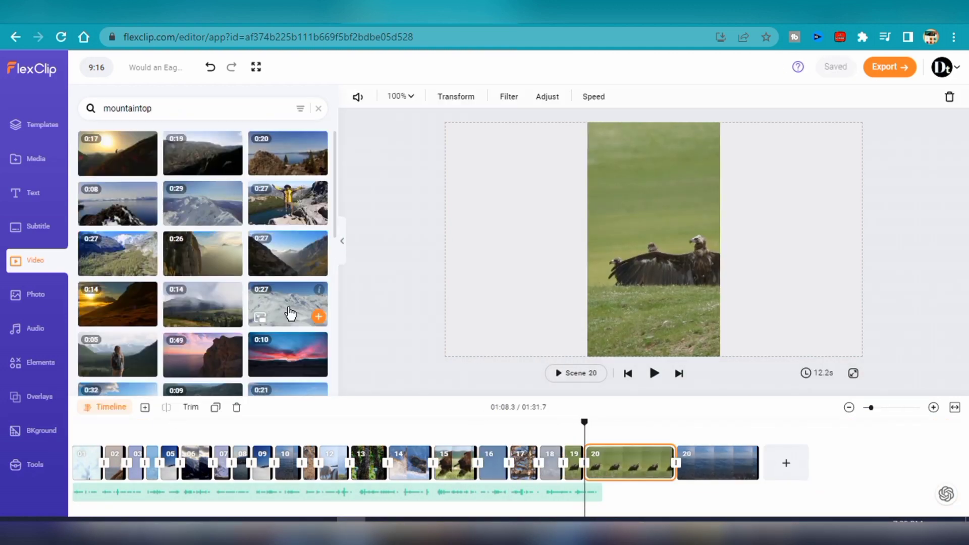
Swap clip 20 for the snowy mountaintop, delete black clip 21, extend clip 04 to 2.7 s.
drag(290, 308, 605, 472)
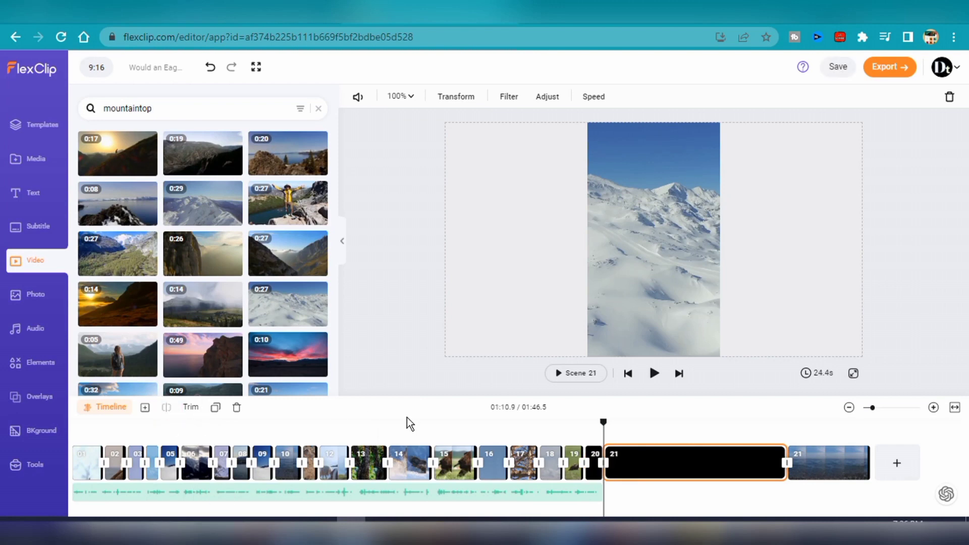
click(238, 409)
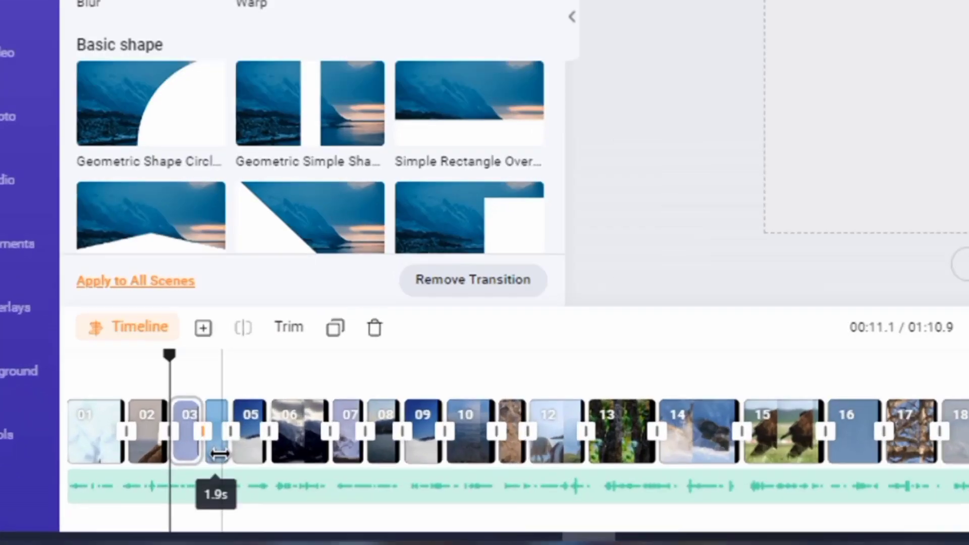
drag(155, 470, 161, 476)
drag(272, 446, 272, 446)
click(232, 418)
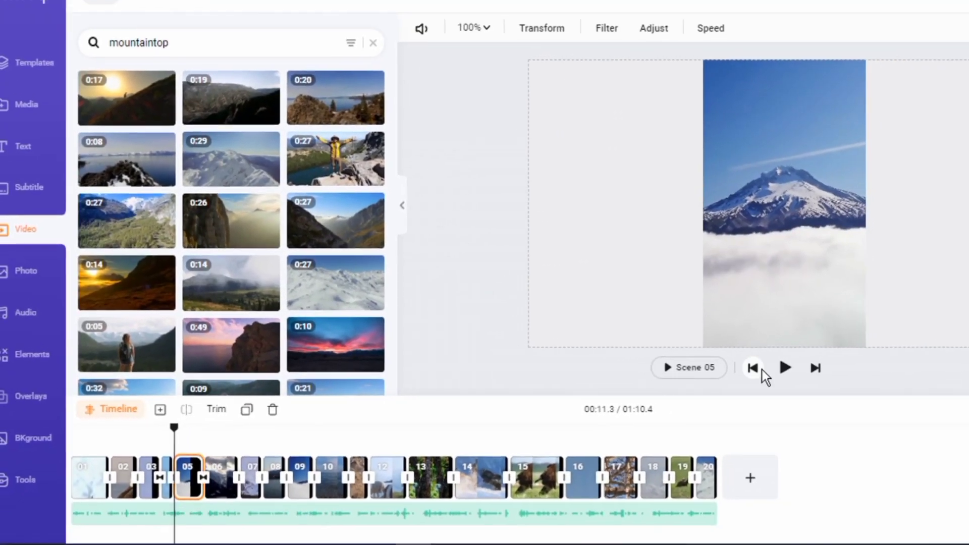
click(953, 392)
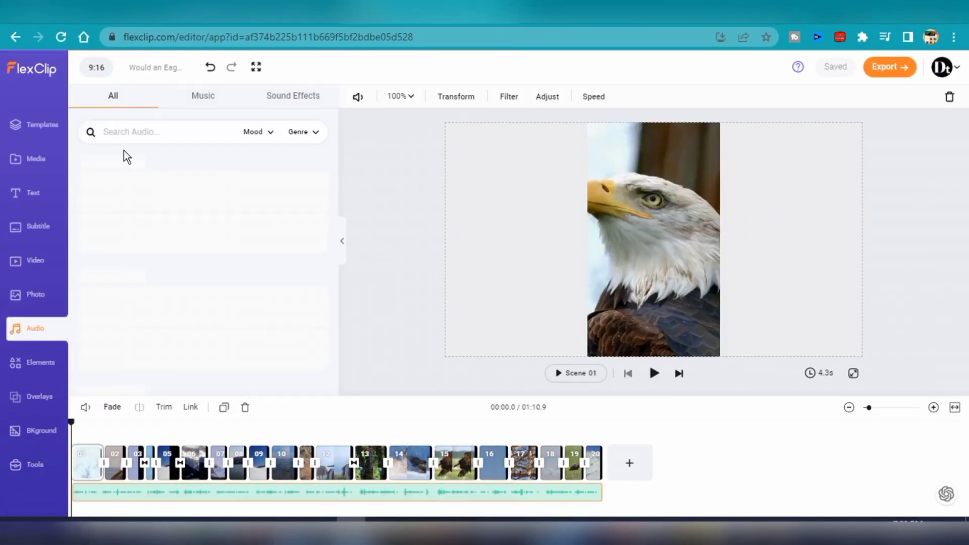
Search music for 'documentary', compare tracks, and add Disconnected Saturn as background music.
click(157, 133)
text(animal kingdom)
key(BackSpace)
text(documentary)
key(Return)
click(91, 174)
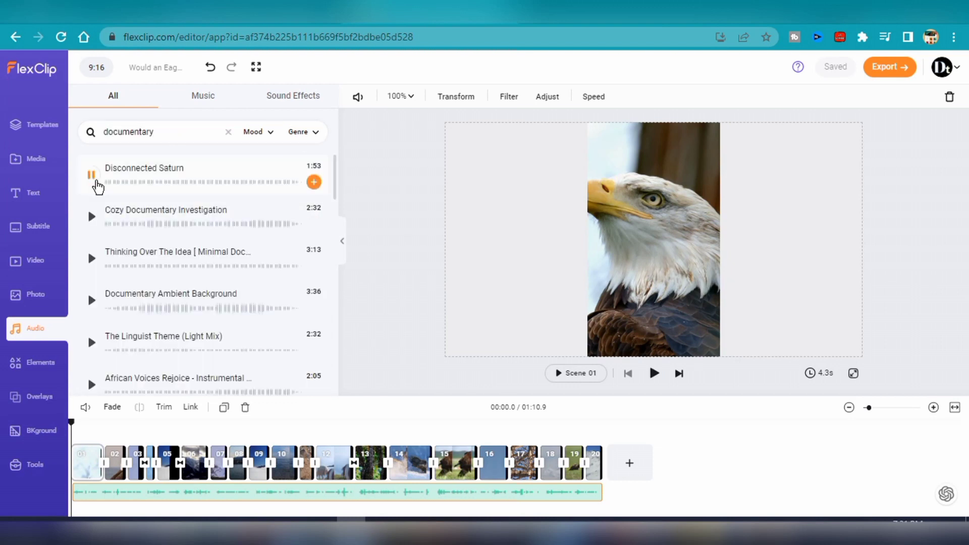
click(91, 217)
click(91, 259)
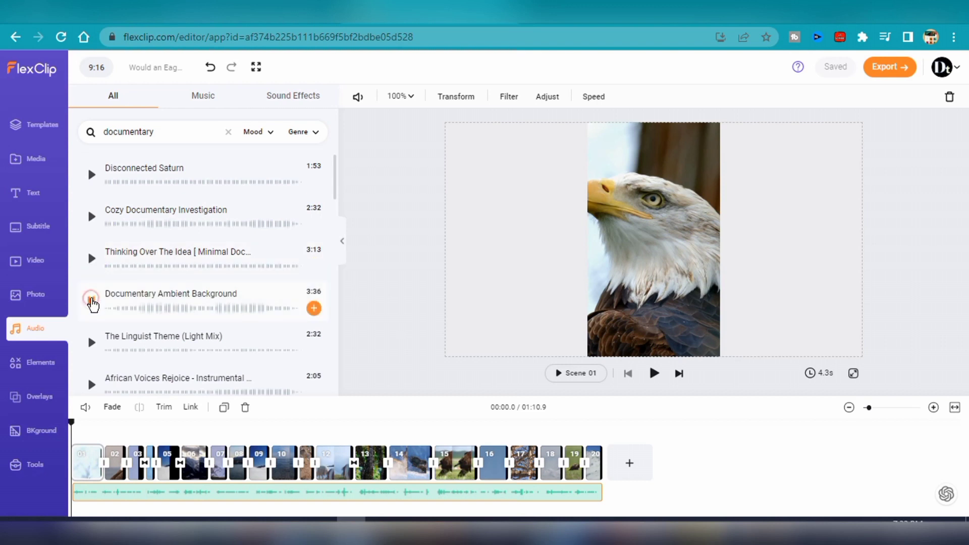
click(92, 174)
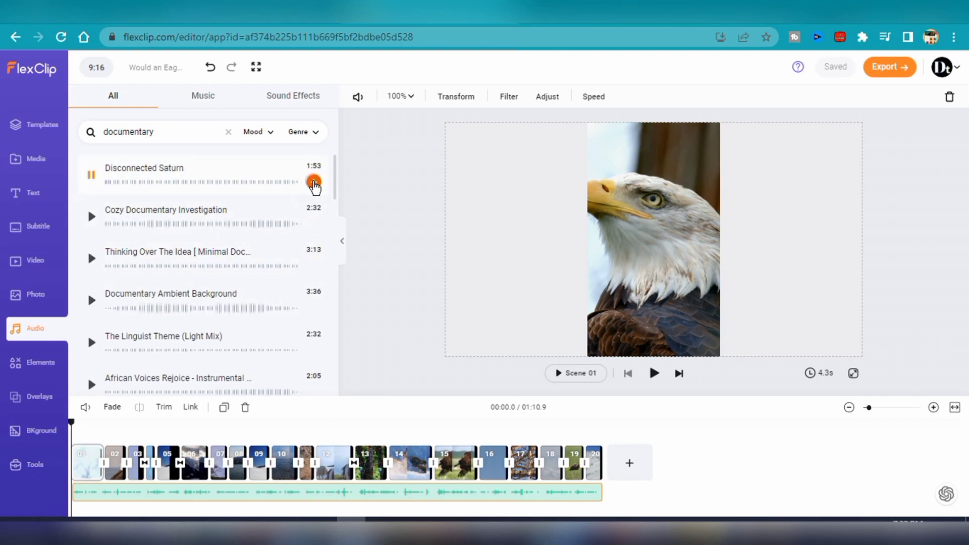
click(314, 183)
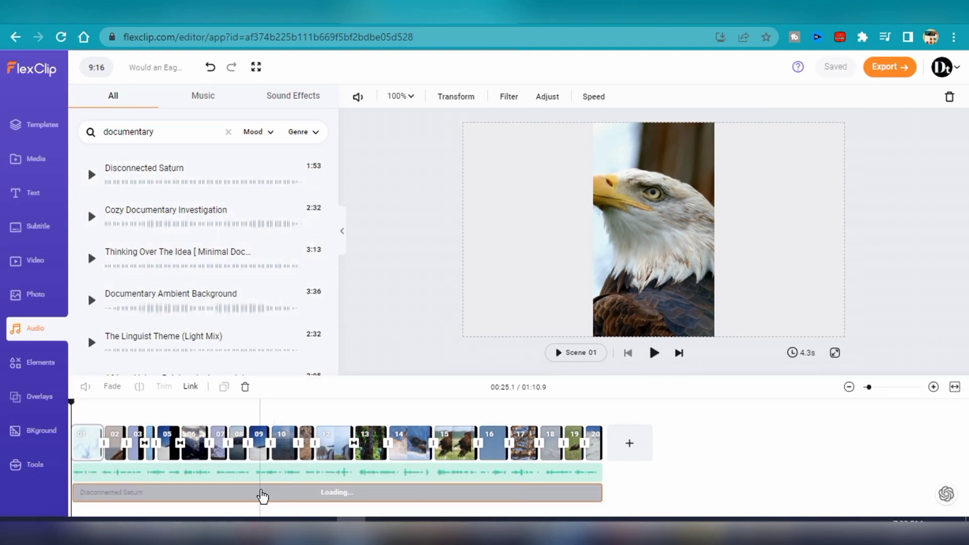
Lower the background music volume to 4 and return playback to the start.
click(219, 496)
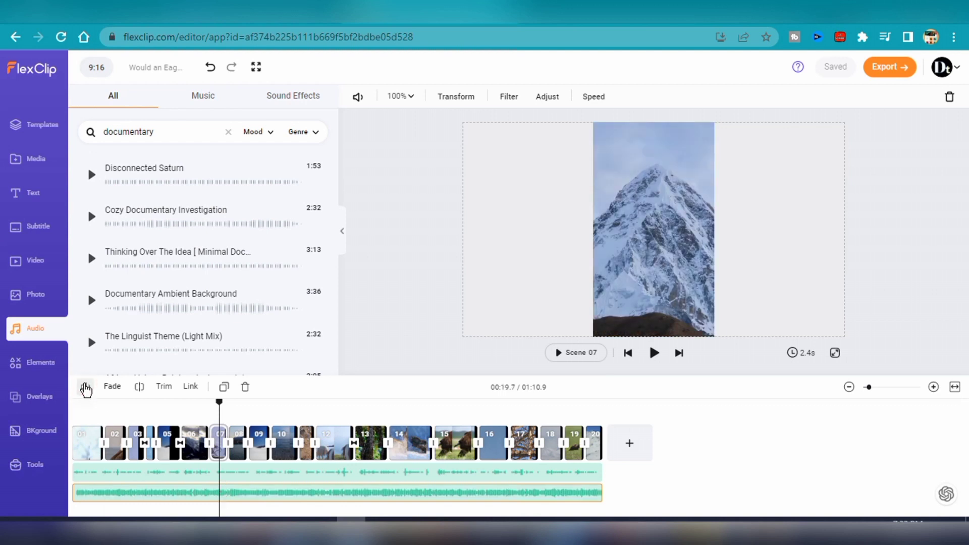
click(86, 388)
drag(197, 341, 93, 341)
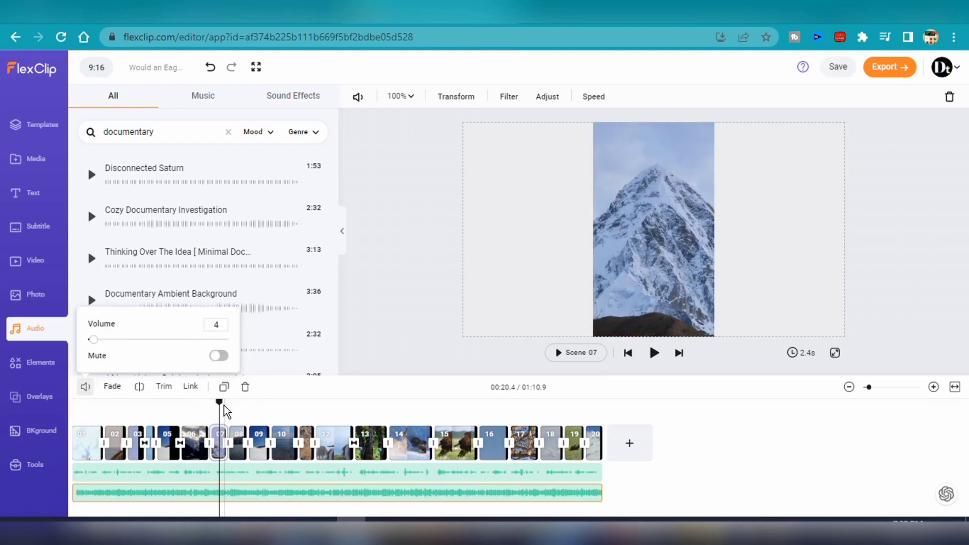
drag(221, 404, 71, 415)
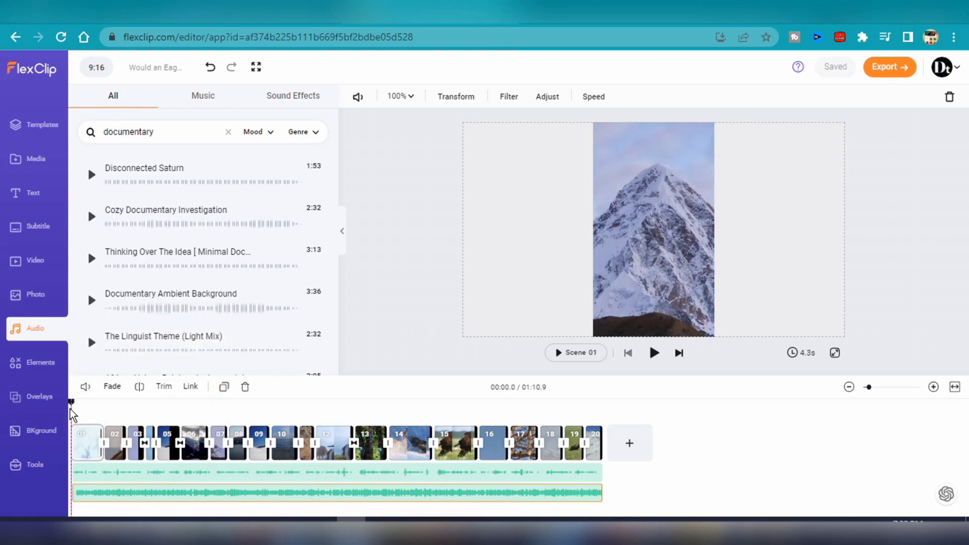
click(654, 354)
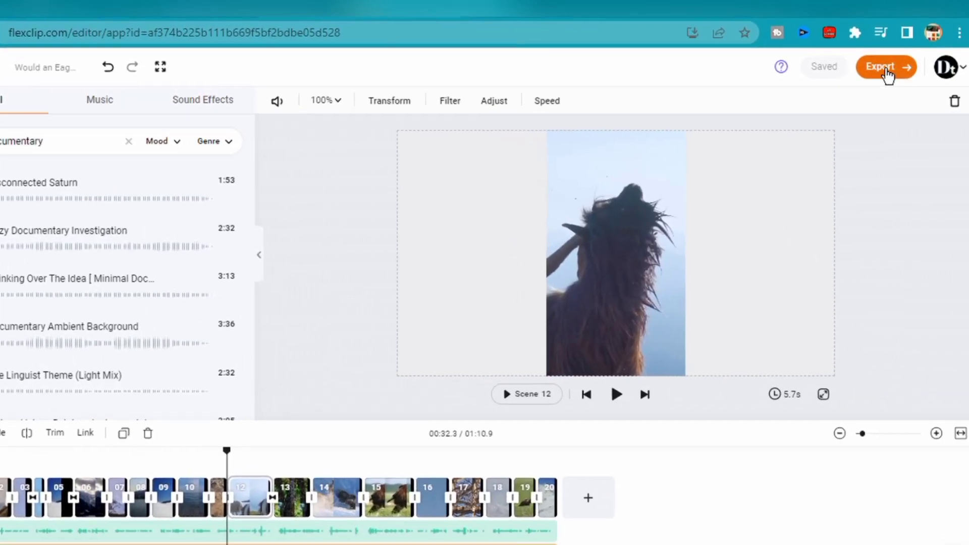
Export the 1:10.9 vertical video as a 1080p high-quality MP4.
click(886, 67)
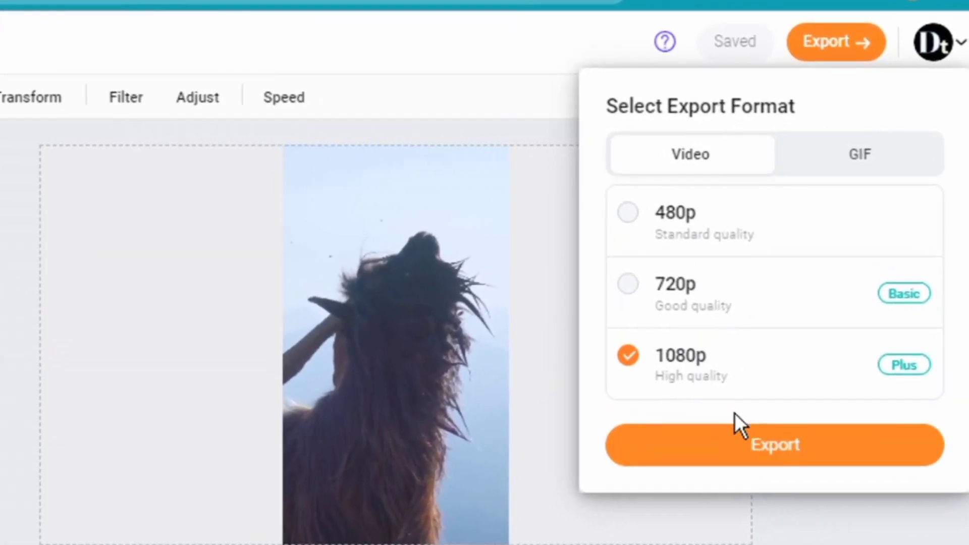
click(757, 433)
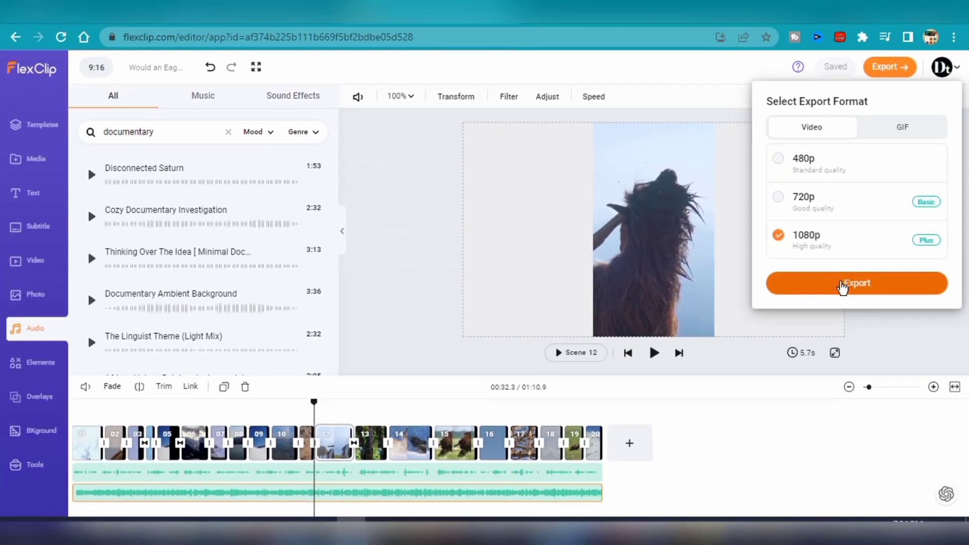